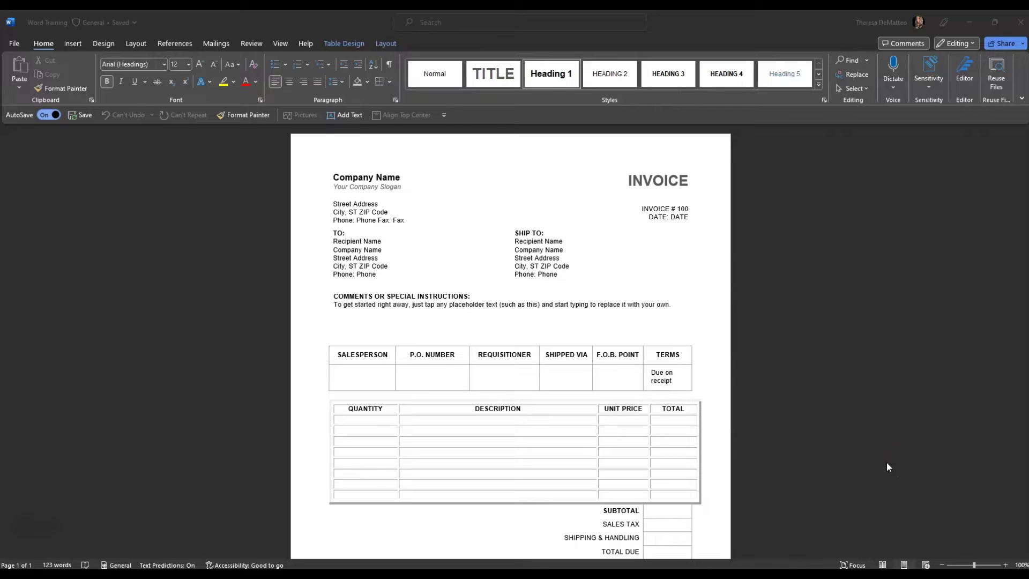
Show the invoice template and Training invoice side by side, closing the right window's Navigation pane.
click(279, 44)
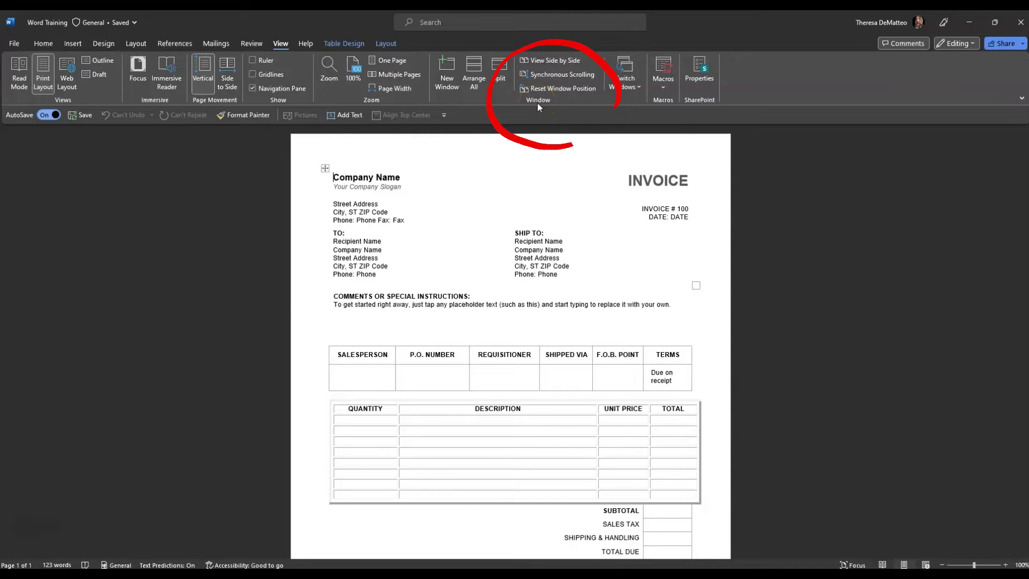
click(553, 60)
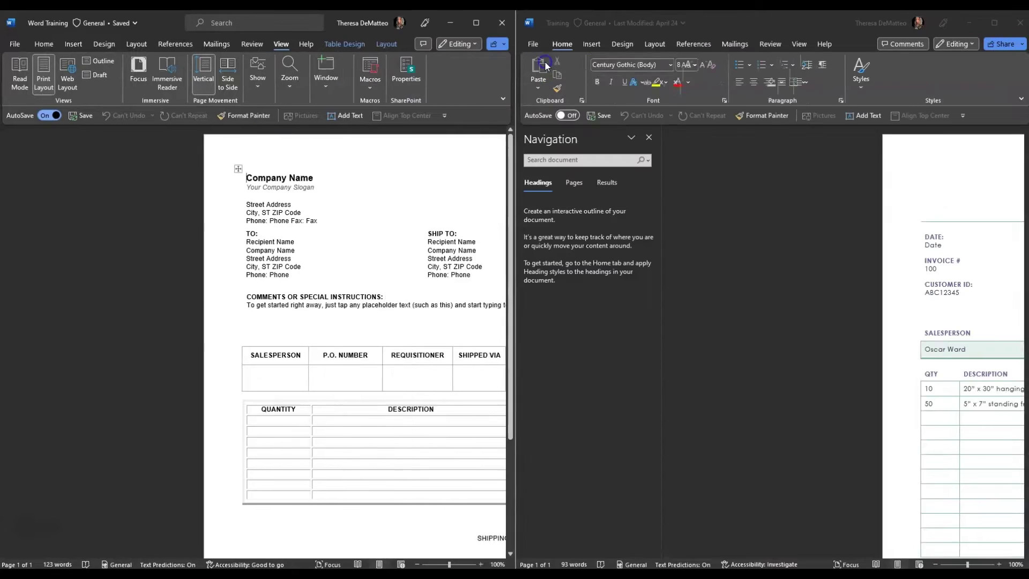
click(650, 137)
click(650, 138)
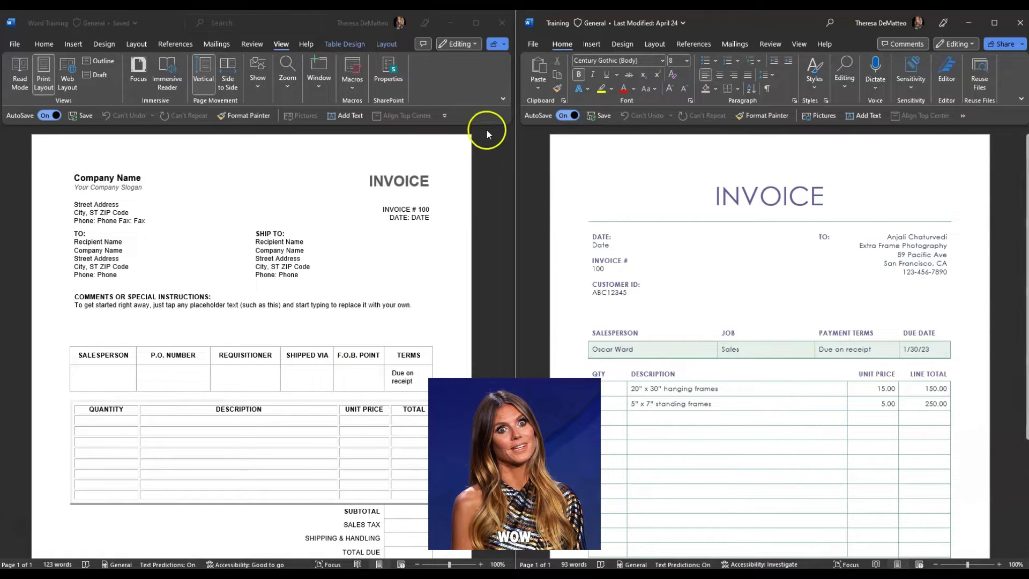
click(321, 87)
click(319, 90)
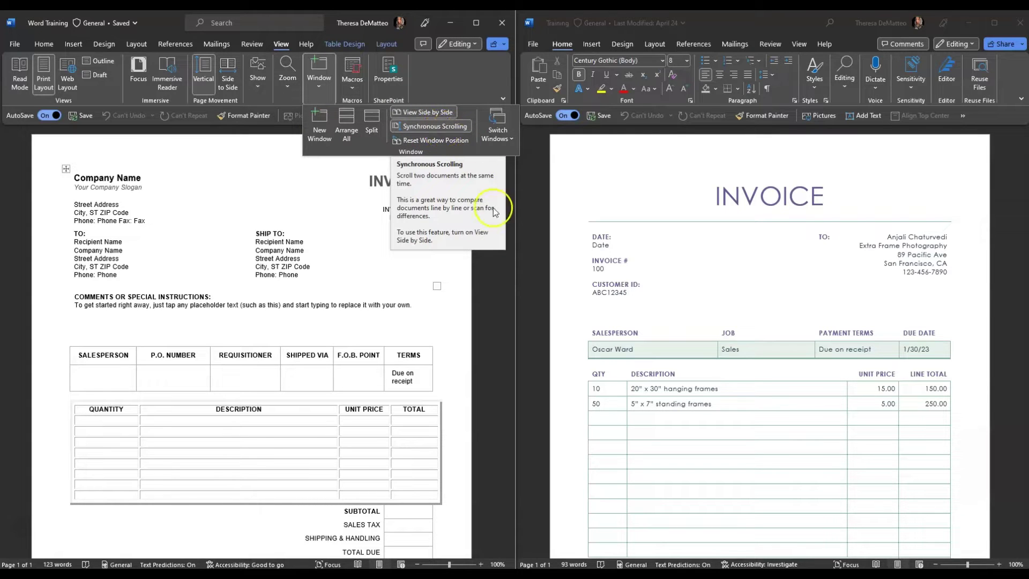
Scroll the side-by-side invoices down to their totals and back, confirming they move together.
click(449, 130)
scroll(496, 223, down, 5)
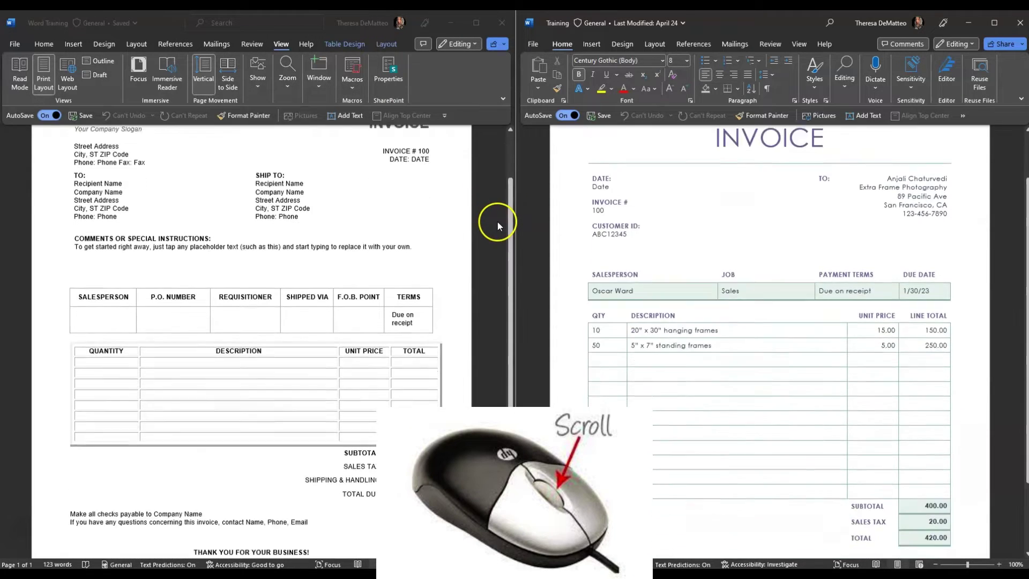
scroll(510, 213, up, 5)
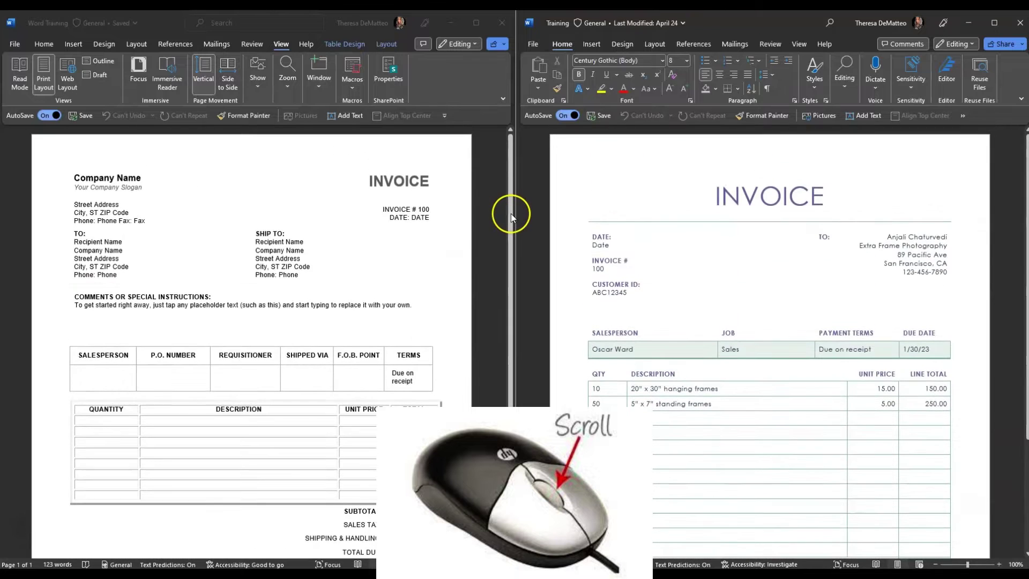
scroll(506, 209, down, 4)
scroll(506, 207, down, 2)
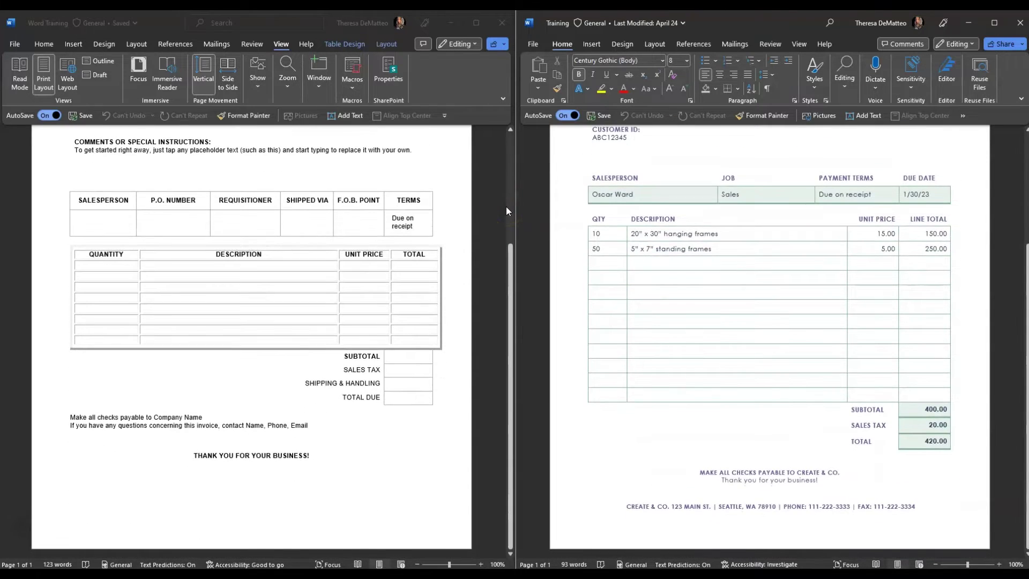
scroll(502, 209, up, 5)
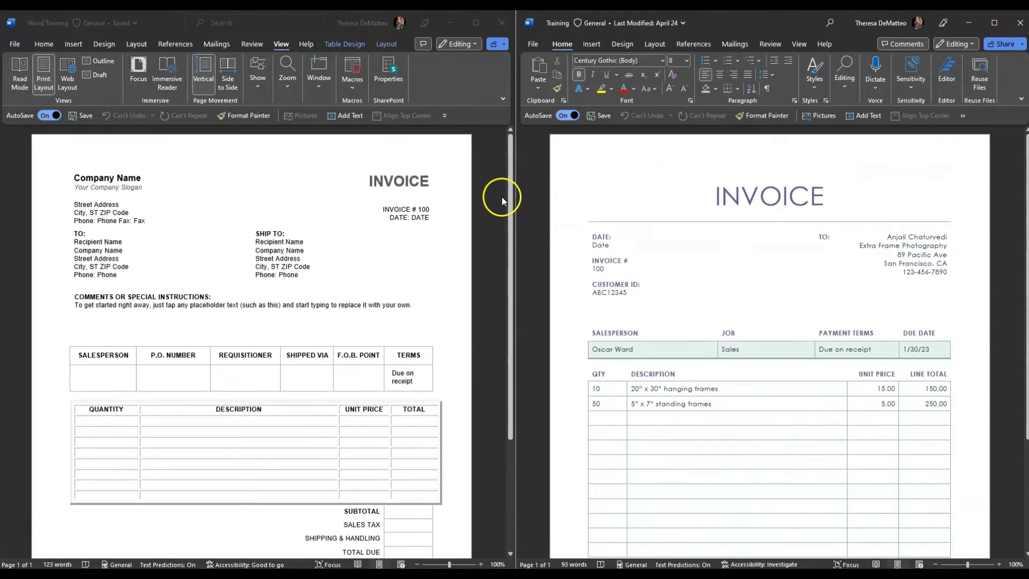
click(318, 89)
click(319, 85)
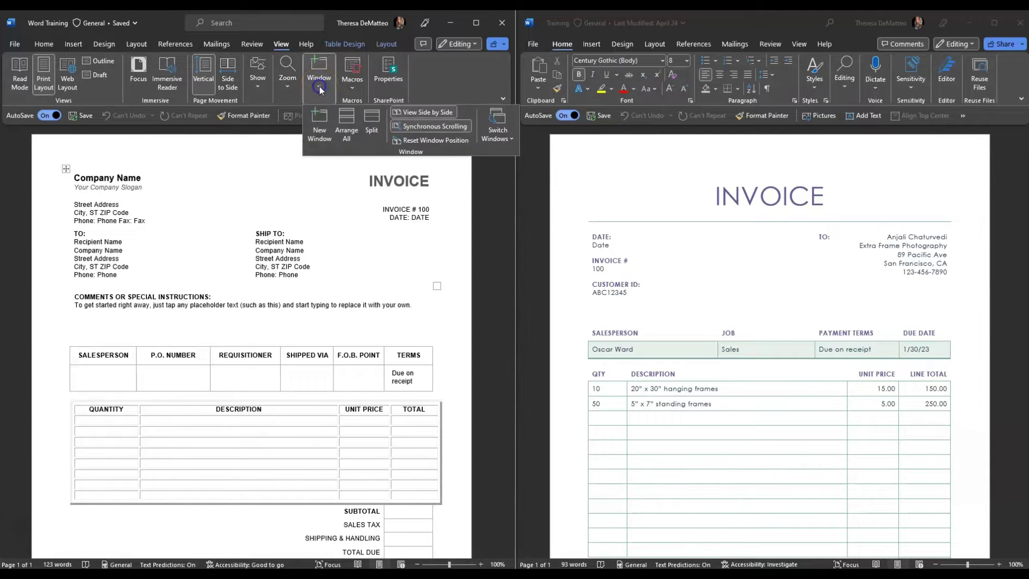
Turn off Synchronous Scrolling and scroll each invoice separately to confirm they move independently.
click(430, 127)
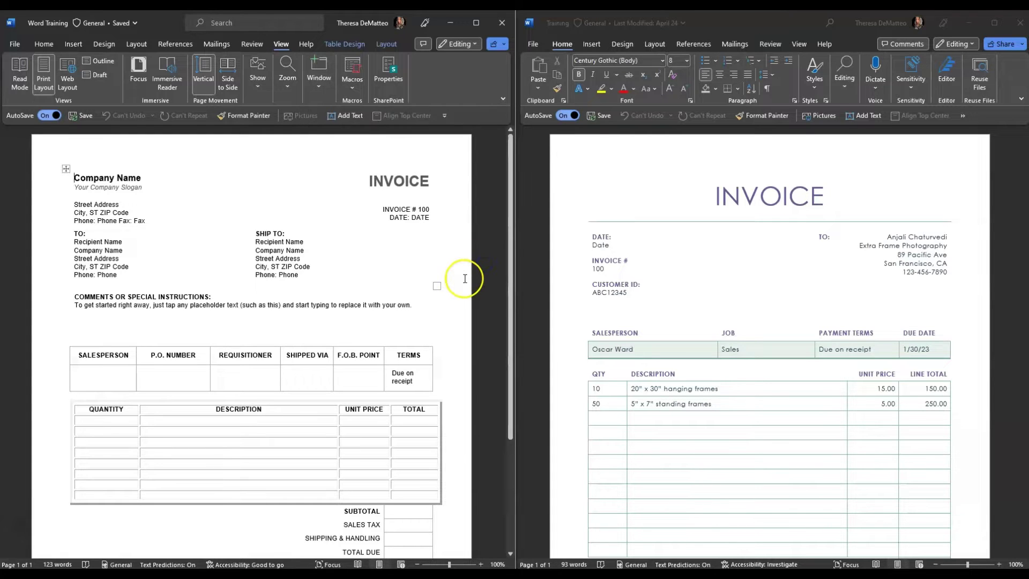
scroll(472, 268, down, 5)
scroll(471, 268, up, 5)
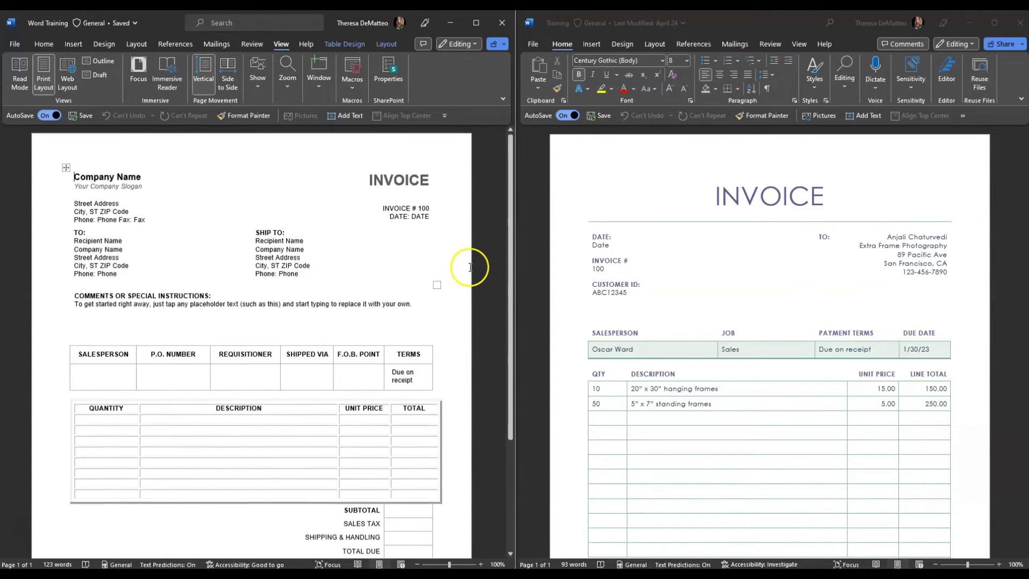
click(633, 251)
scroll(708, 271, down, 4)
scroll(708, 268, up, 5)
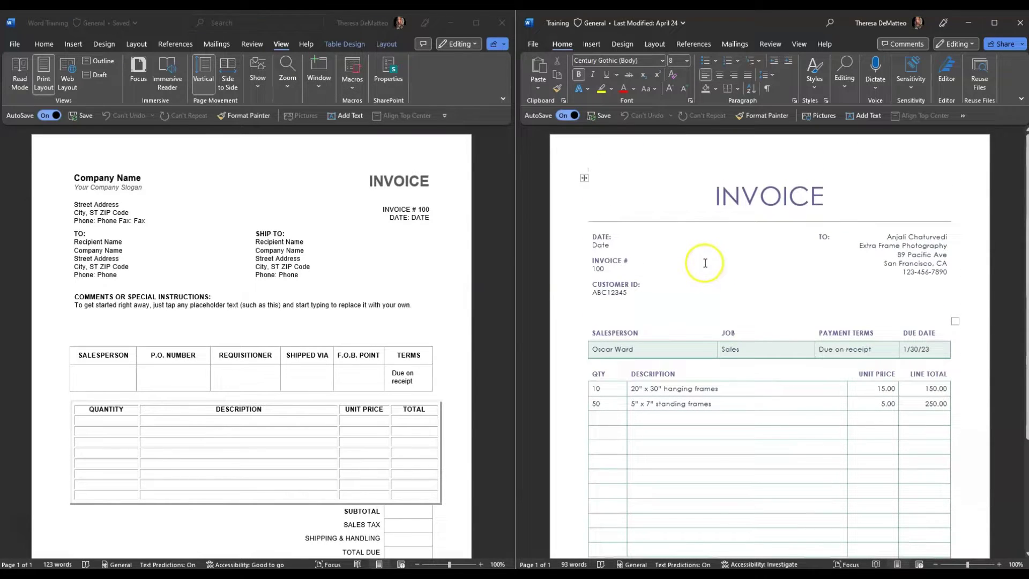
click(320, 80)
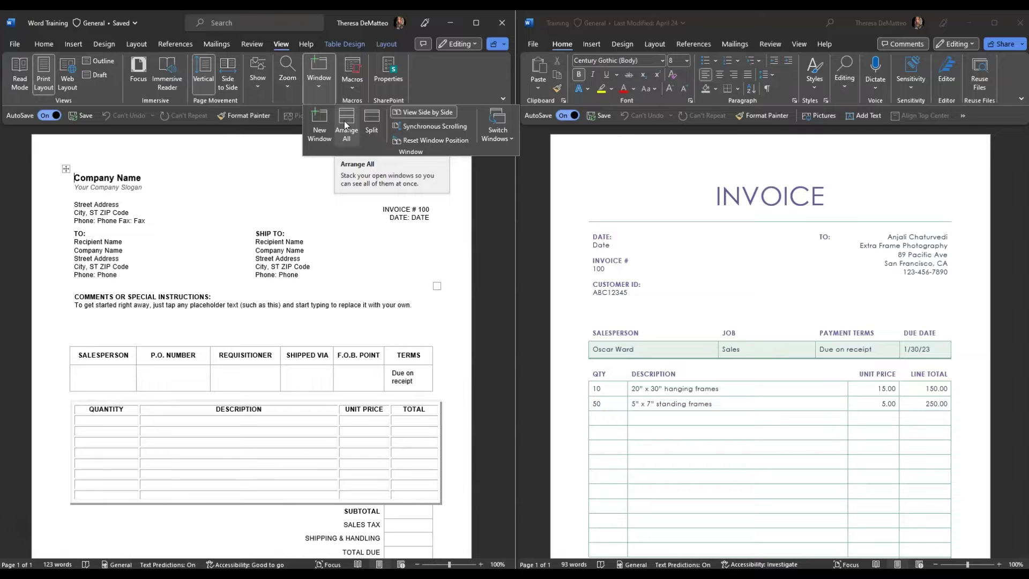
Use Arrange All to stack the invoices, re-enable Synchronous Scrolling, and test by scrolling.
click(345, 128)
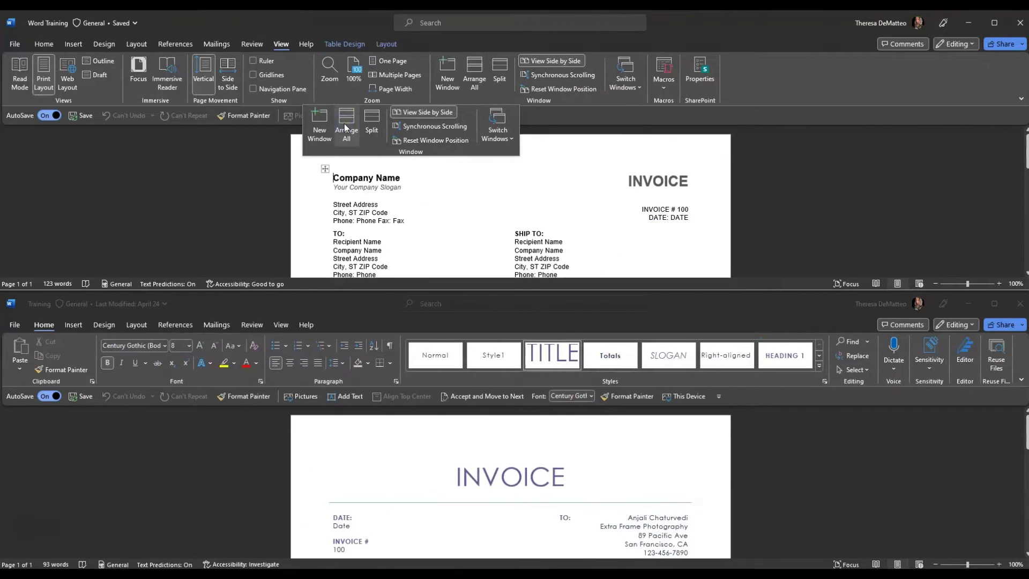
click(435, 126)
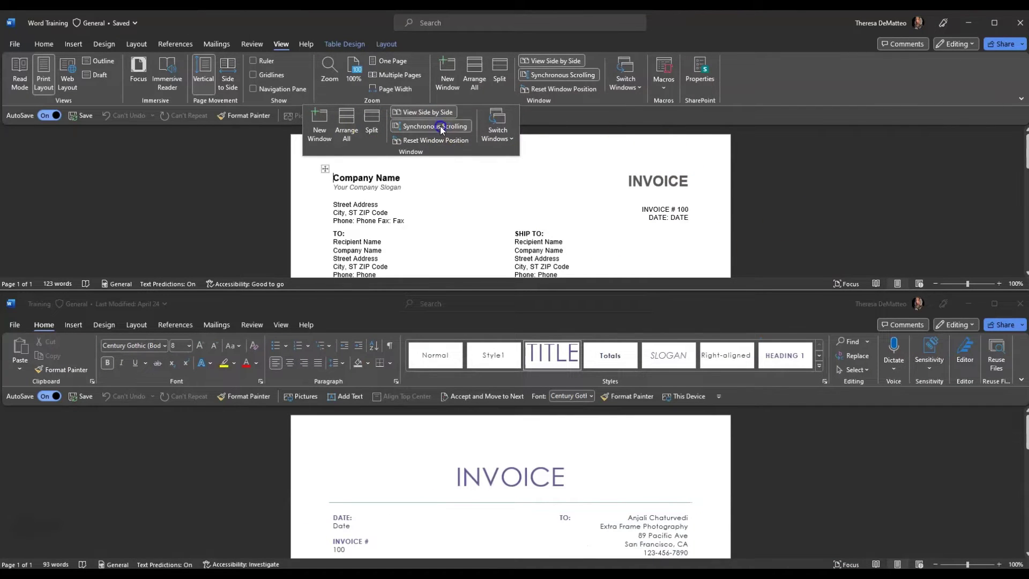
scroll(751, 258, down, 1)
scroll(751, 259, down, 10)
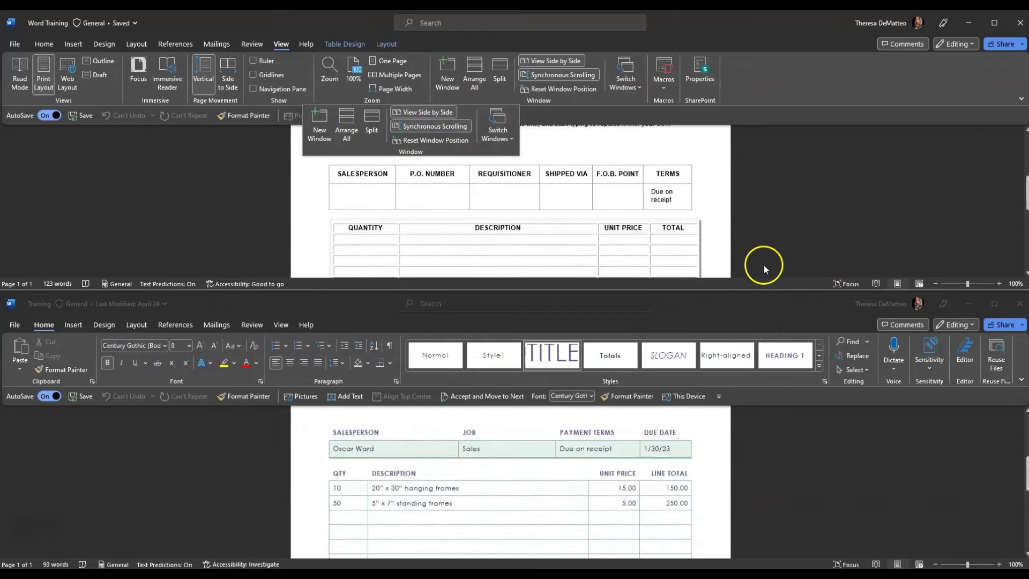
scroll(764, 264, down, 2)
scroll(764, 265, up, 15)
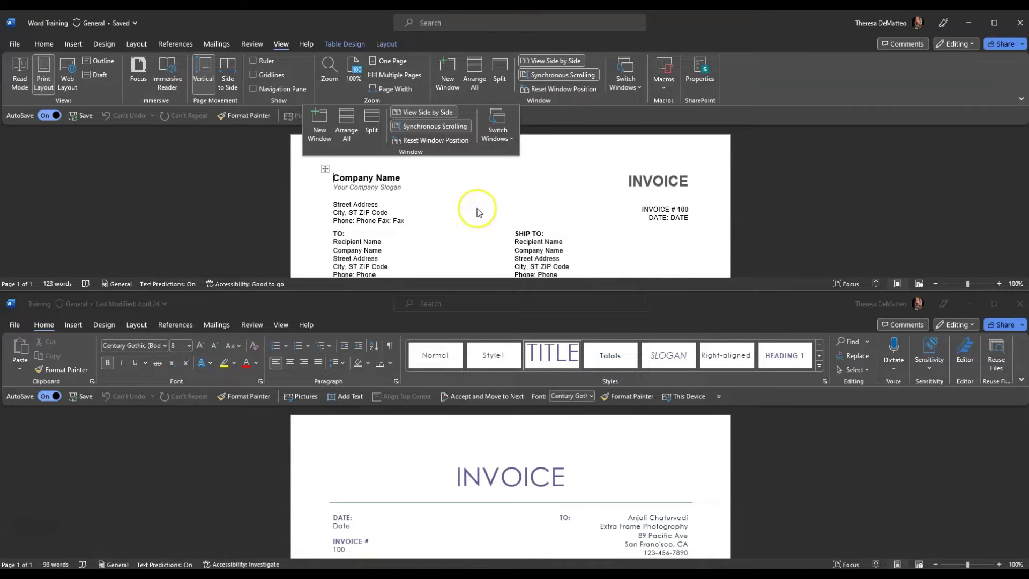
Reset Window Position so the invoices share the screen, then click the template's INVOICE heading and Street Address.
click(429, 142)
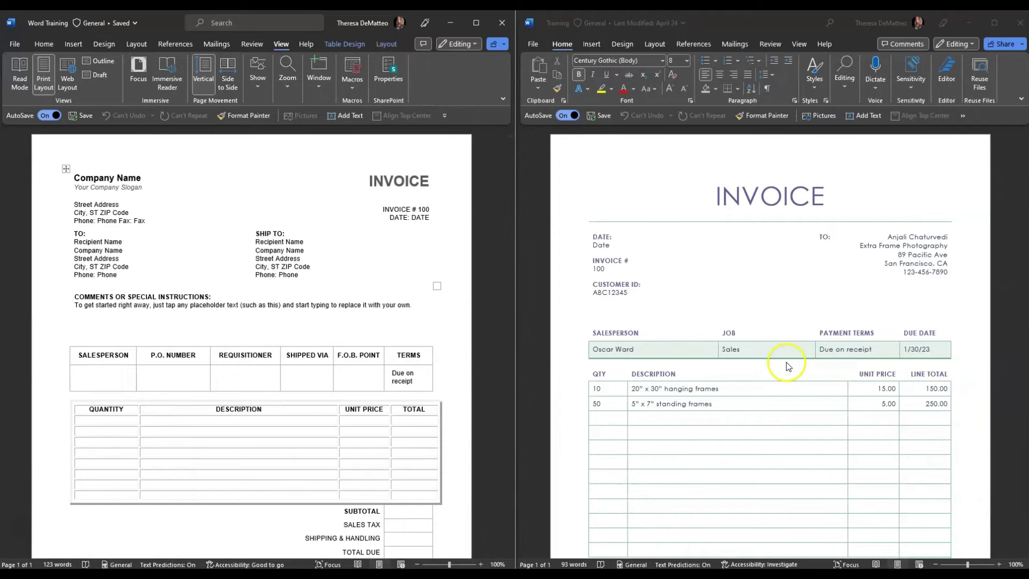
click(324, 78)
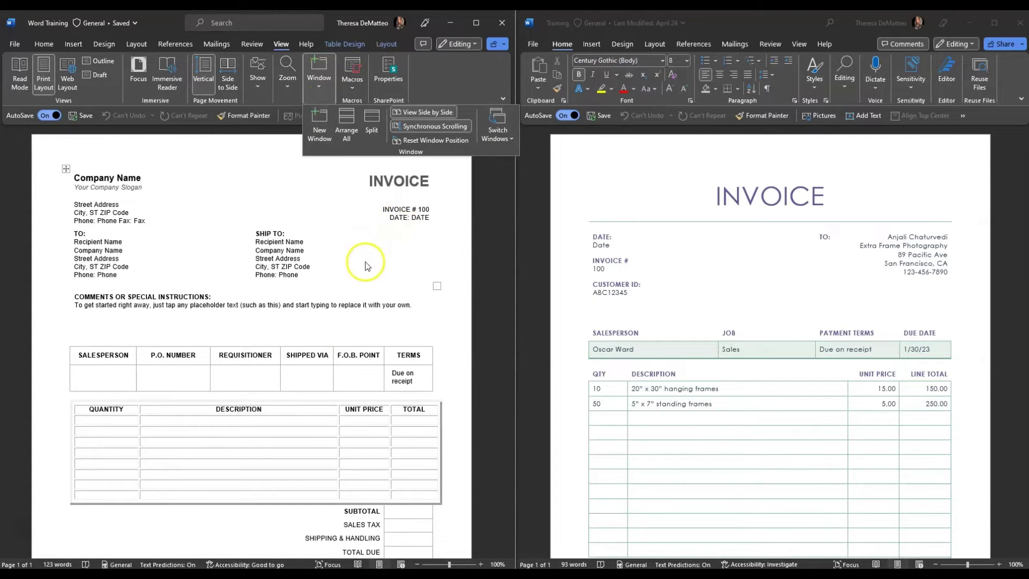
click(372, 129)
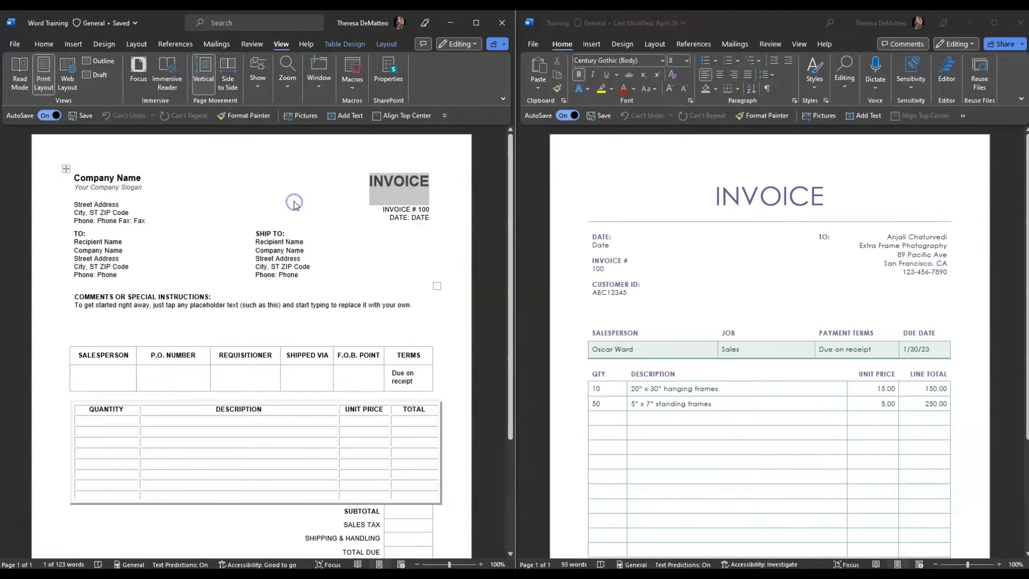
click(394, 261)
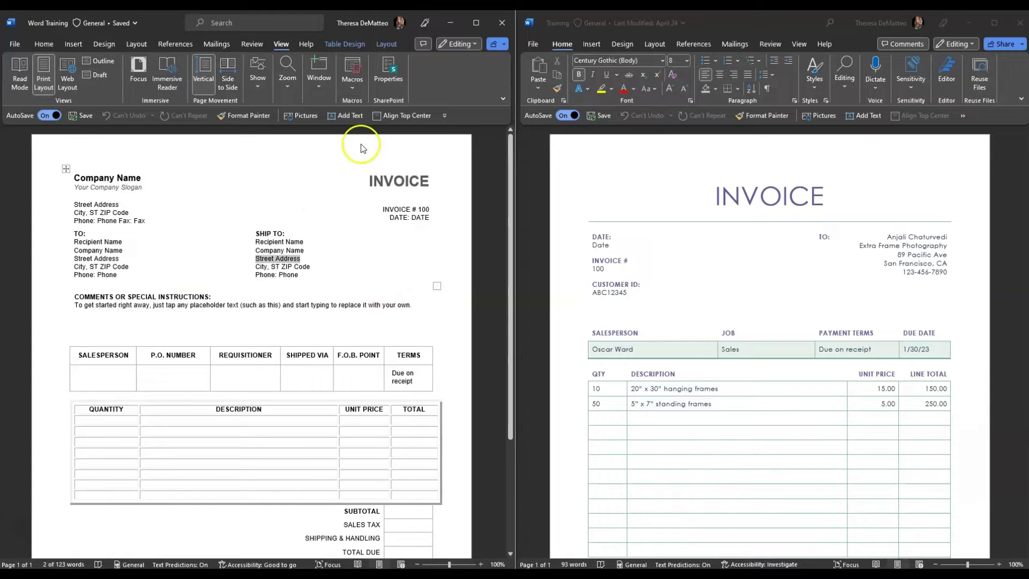
click(320, 90)
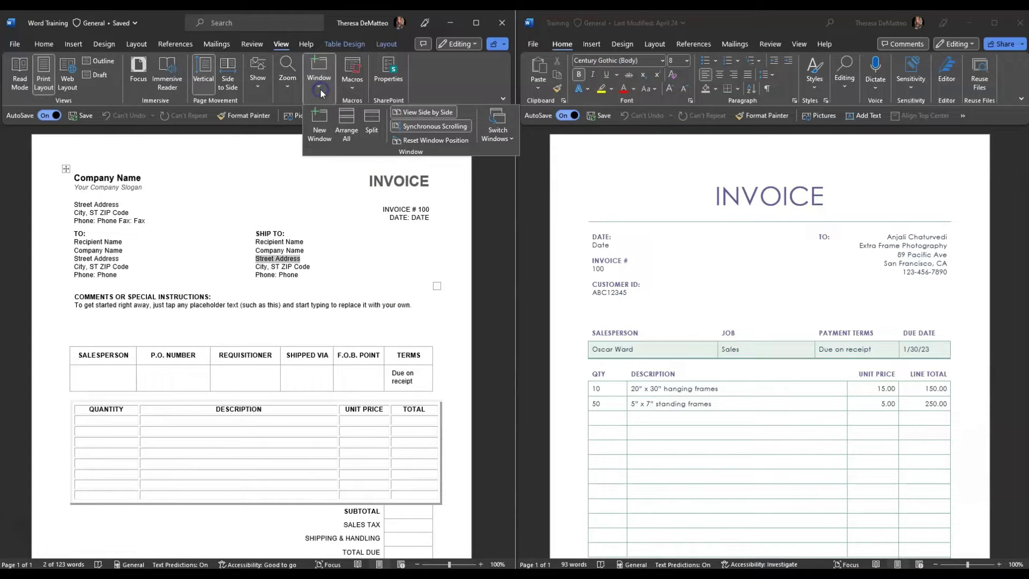
Split the invoice template window into two panes.
click(372, 124)
click(460, 345)
scroll(448, 328, down, 2)
scroll(448, 333, up, 2)
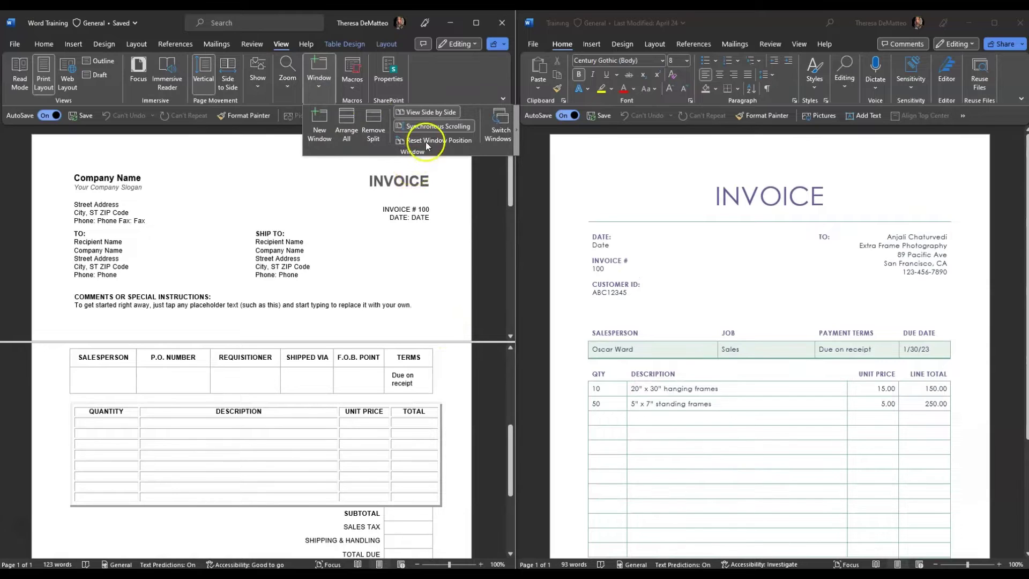
Toggle Synchronous Scrolling and scroll the template's lower pane to the items table and totals.
click(418, 129)
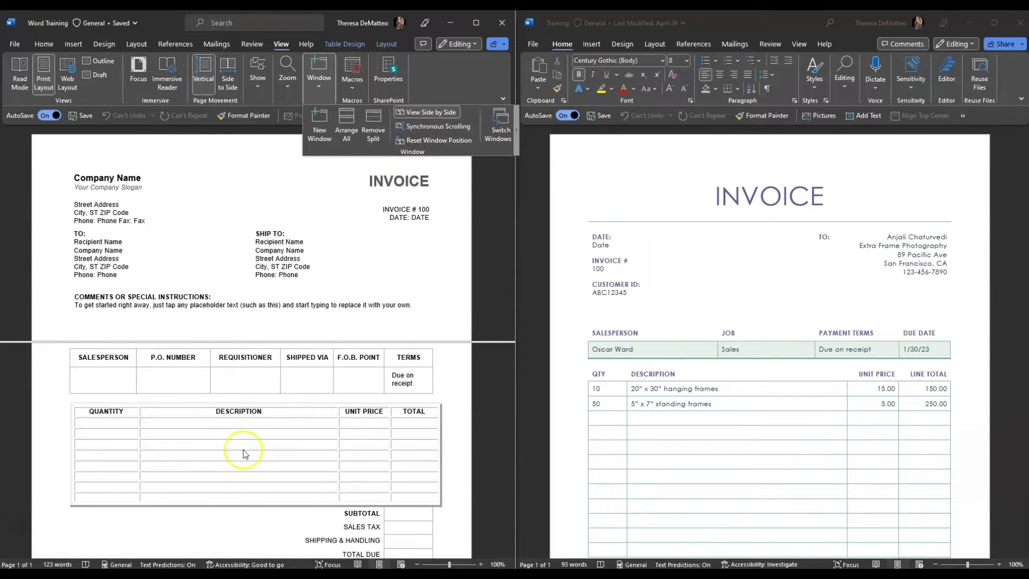
scroll(406, 365, down, 1)
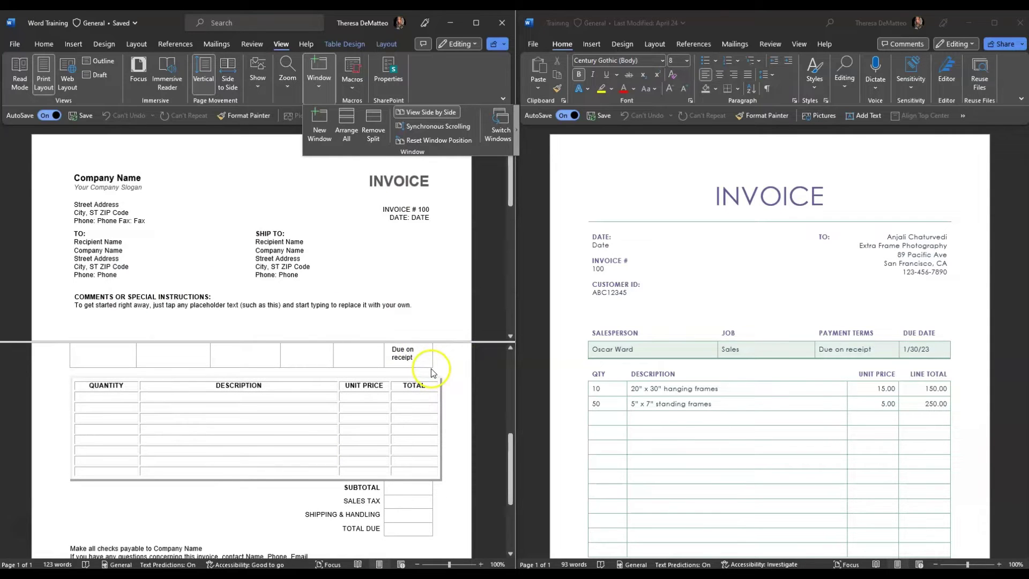
scroll(443, 363, down, 5)
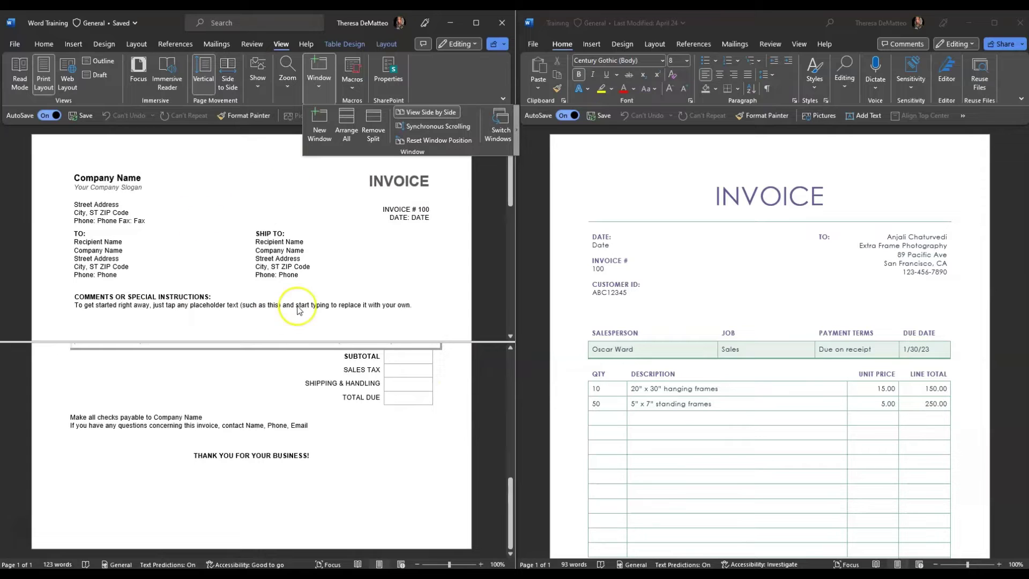
scroll(418, 395, up, 1)
scroll(419, 395, up, 12)
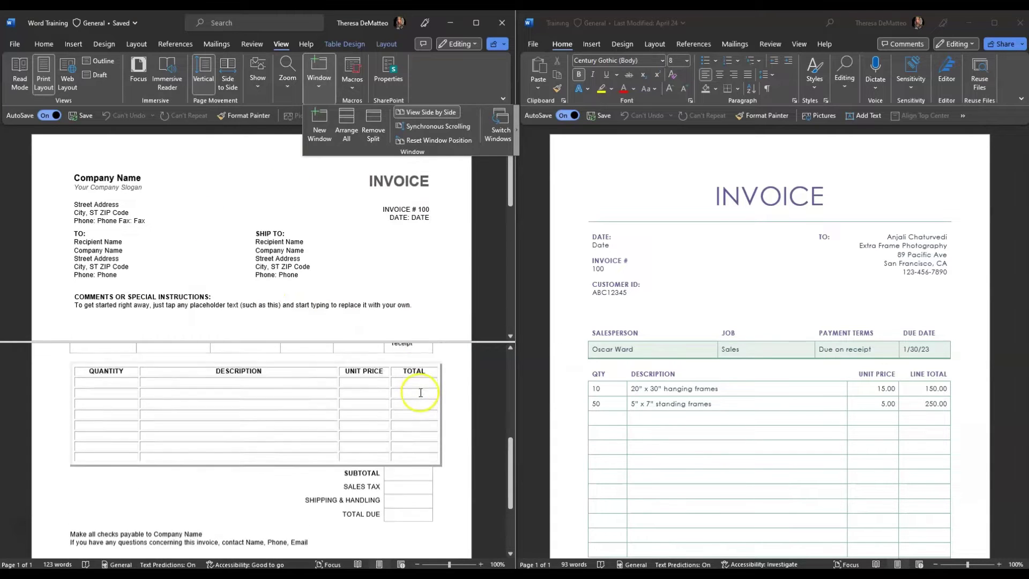
scroll(421, 391, down, 8)
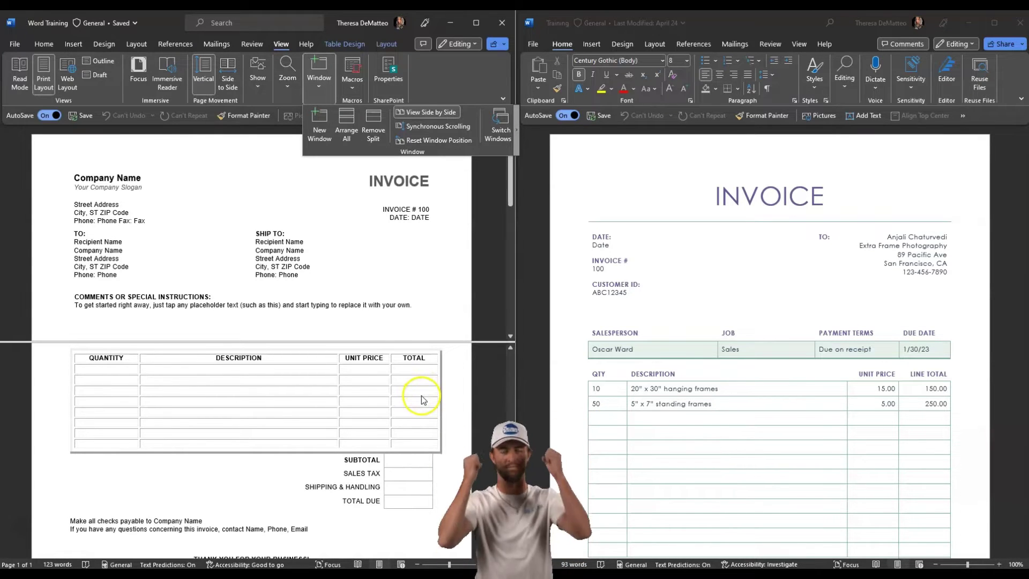
click(751, 275)
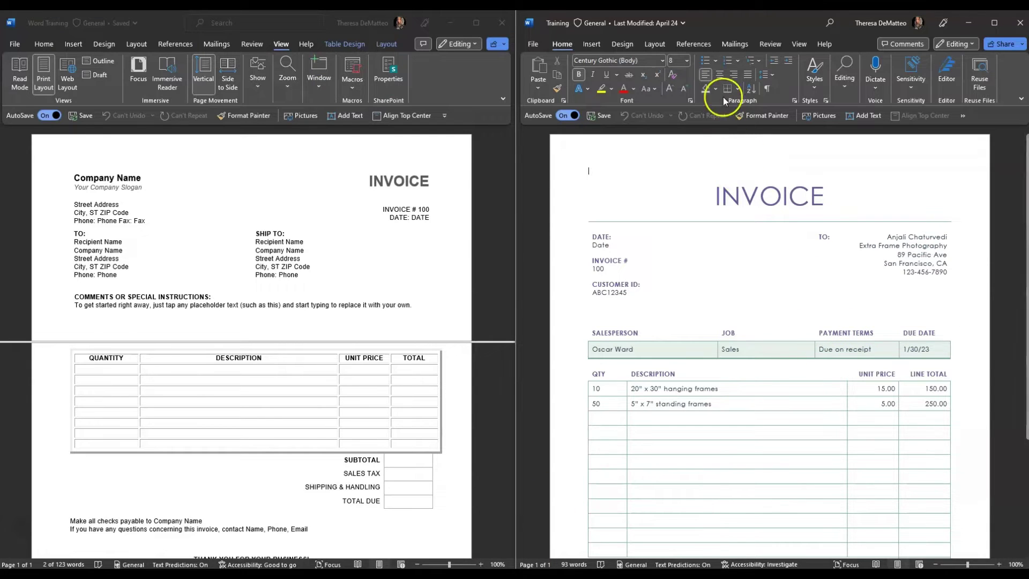
Split the Training invoice window into two panes and scroll through them.
click(799, 45)
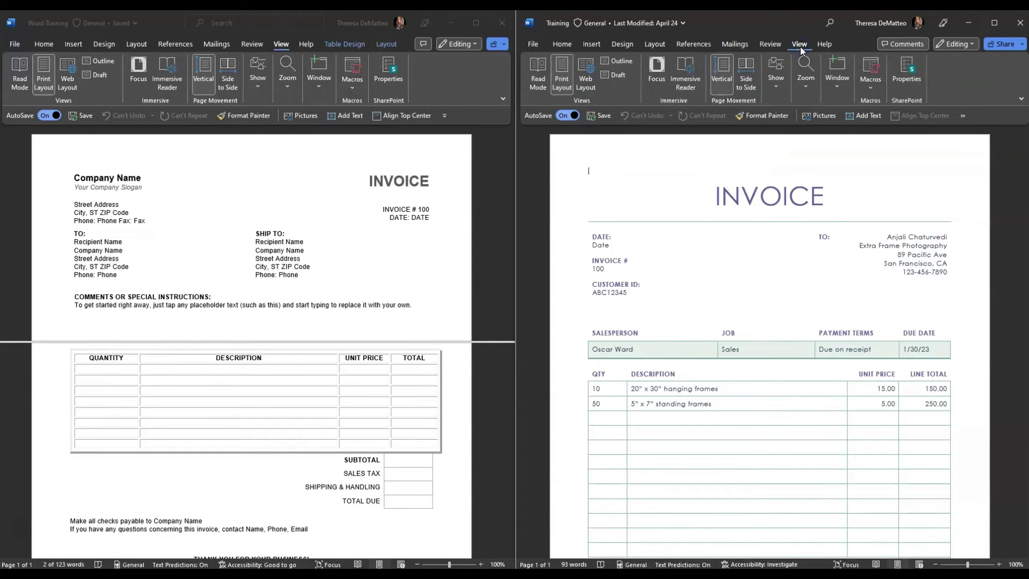
click(837, 86)
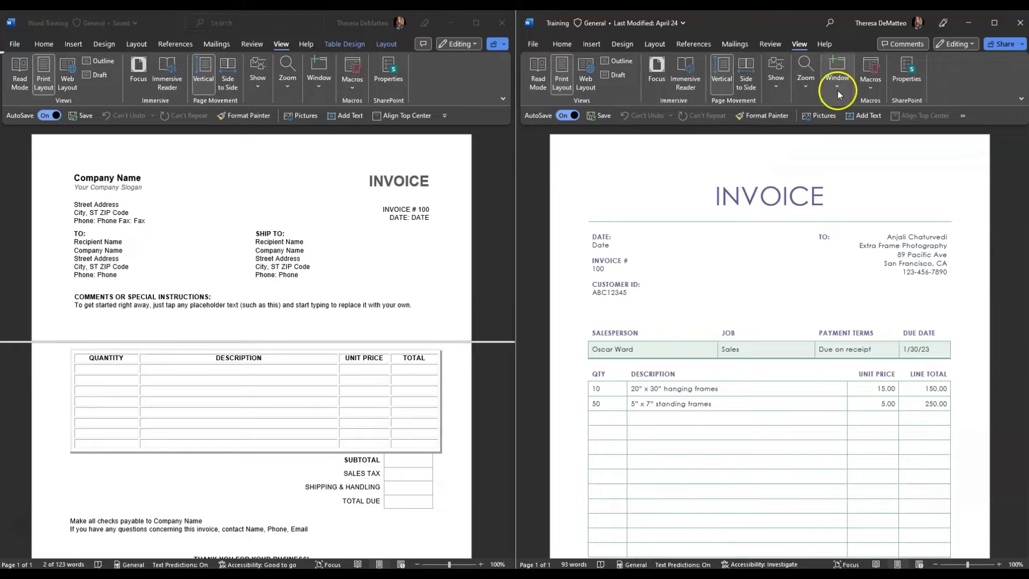
click(880, 128)
scroll(908, 275, down, 4)
scroll(909, 274, up, 4)
scroll(439, 262, down, 2)
scroll(439, 262, up, 2)
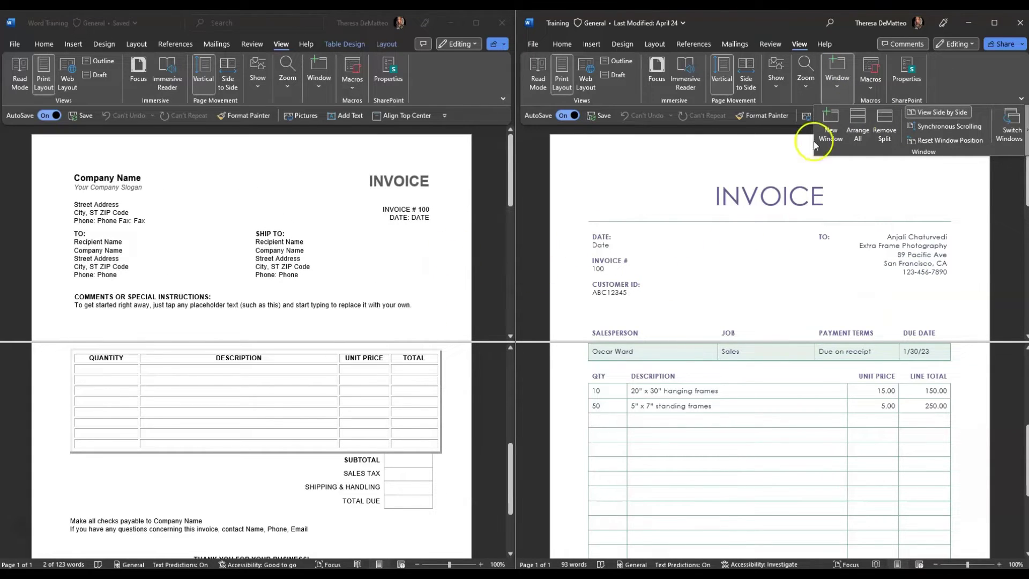
Turn Synchronous Scrolling on and scroll both split invoices together.
click(935, 128)
scroll(783, 290, down, 6)
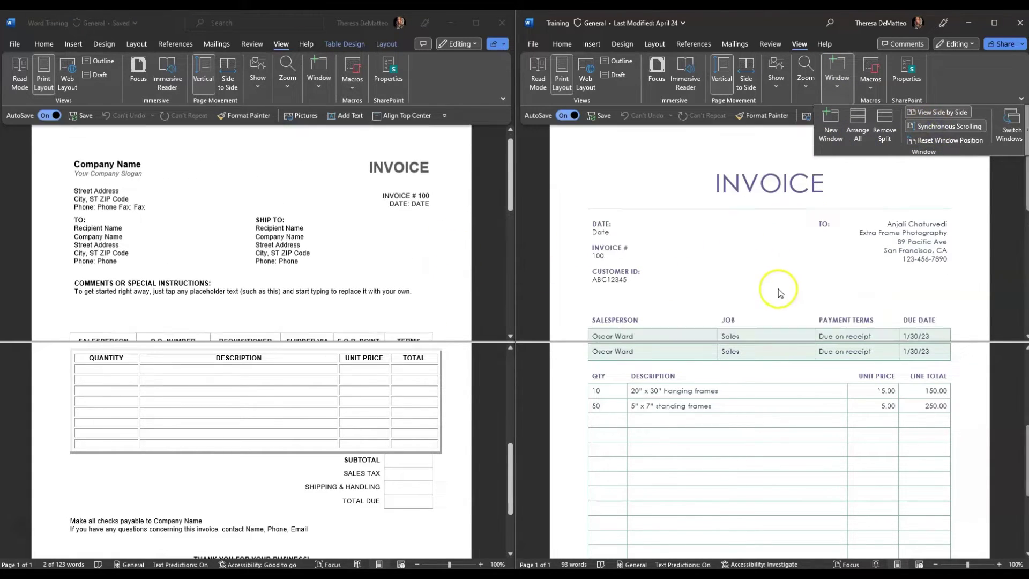
scroll(784, 290, up, 6)
scroll(805, 434, down, 5)
scroll(809, 437, up, 4)
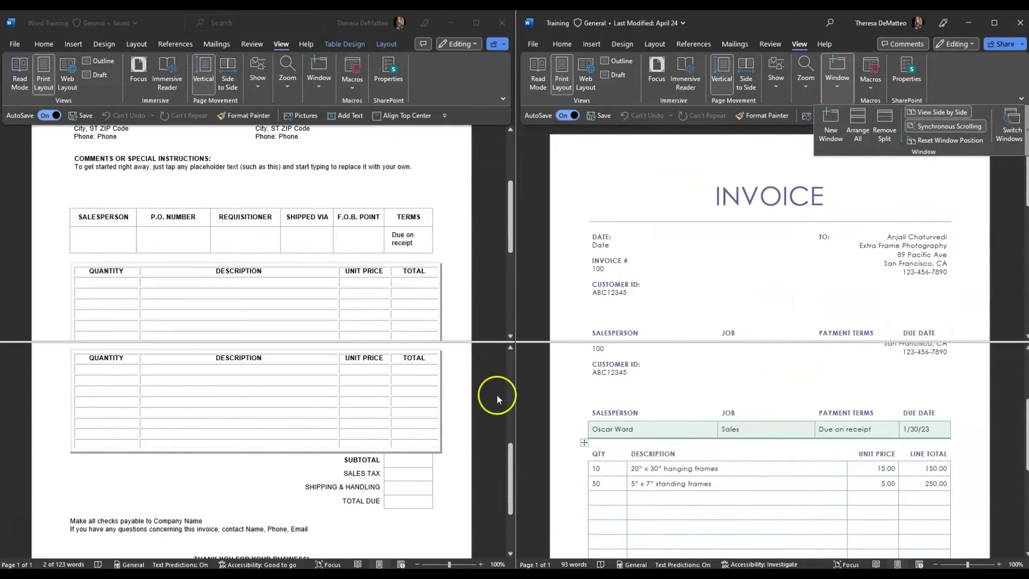
scroll(377, 446, up, 3)
scroll(377, 447, up, 5)
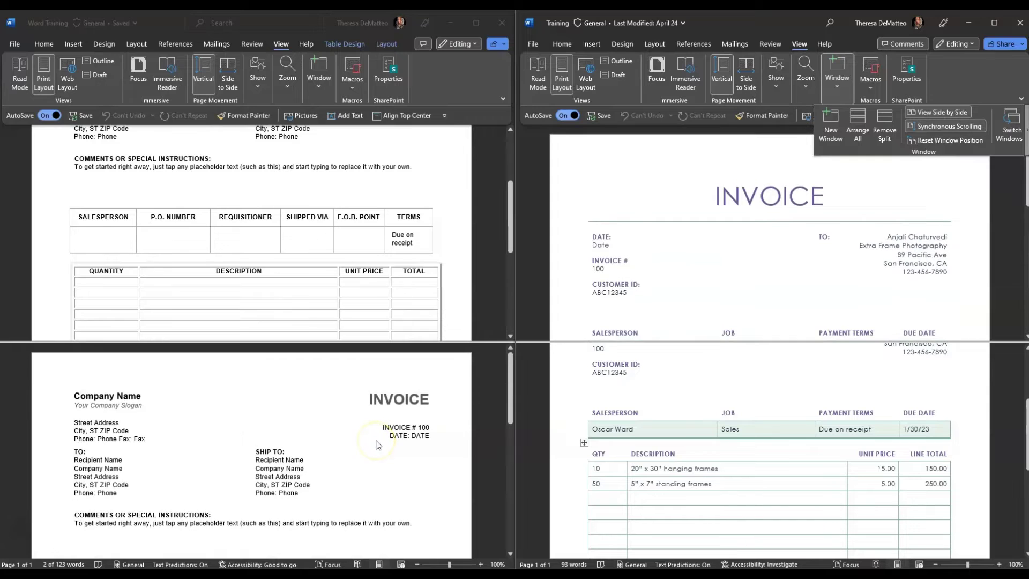
scroll(378, 445, down, 5)
scroll(378, 444, down, 2)
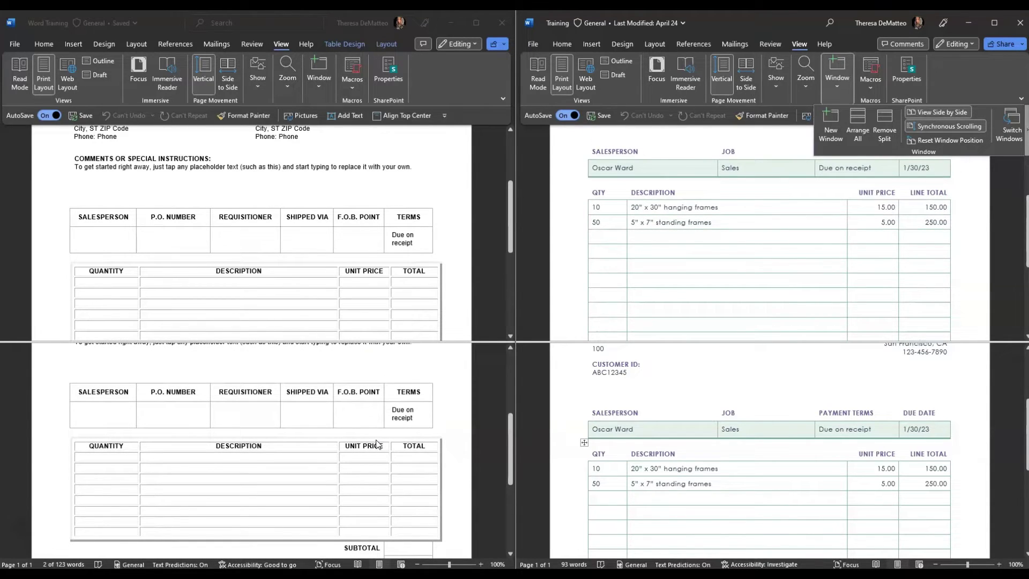
Turn off View Side by Side from the template window so it fills the screen.
click(471, 80)
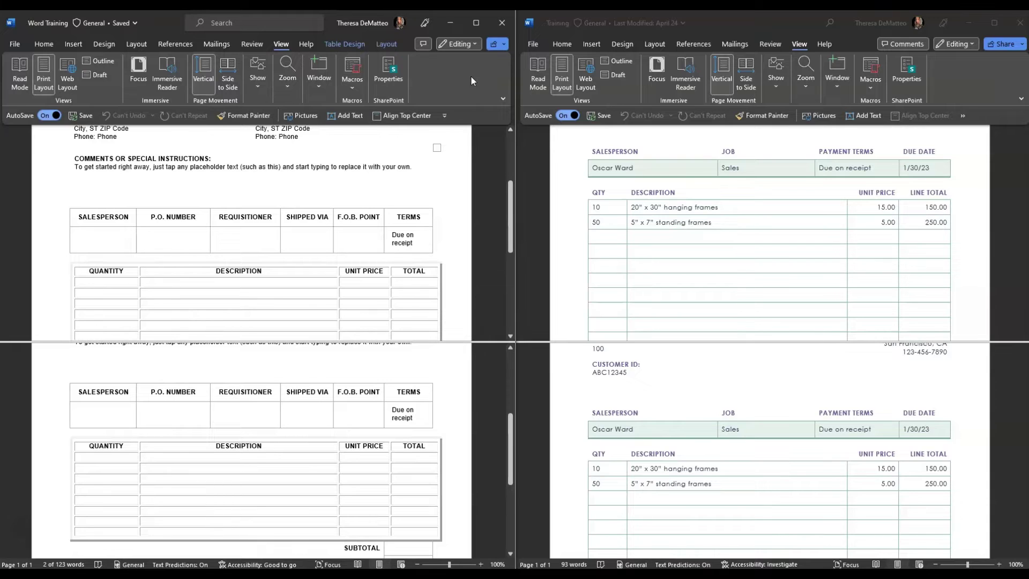
click(319, 96)
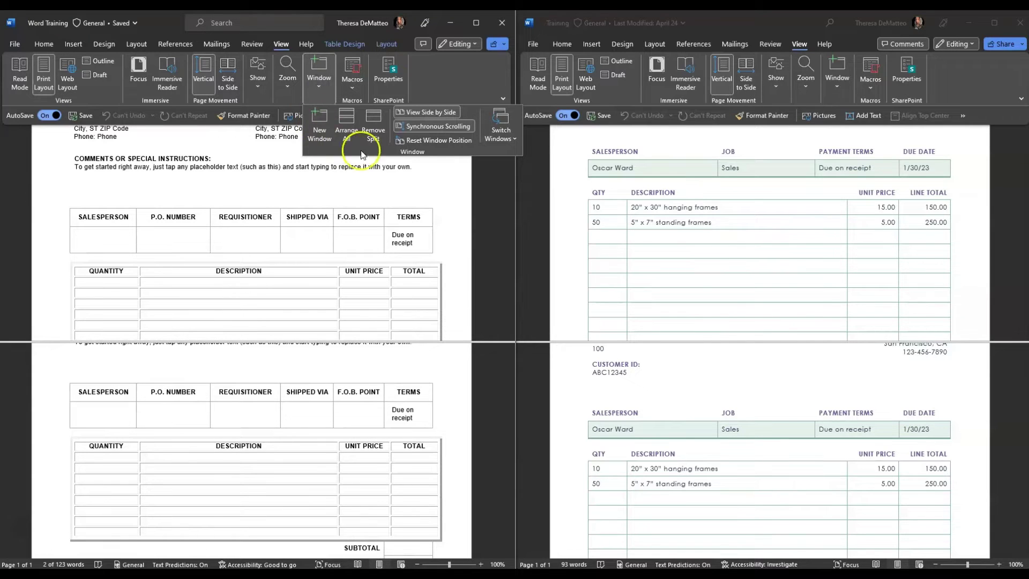
click(425, 113)
scroll(683, 310, up, 4)
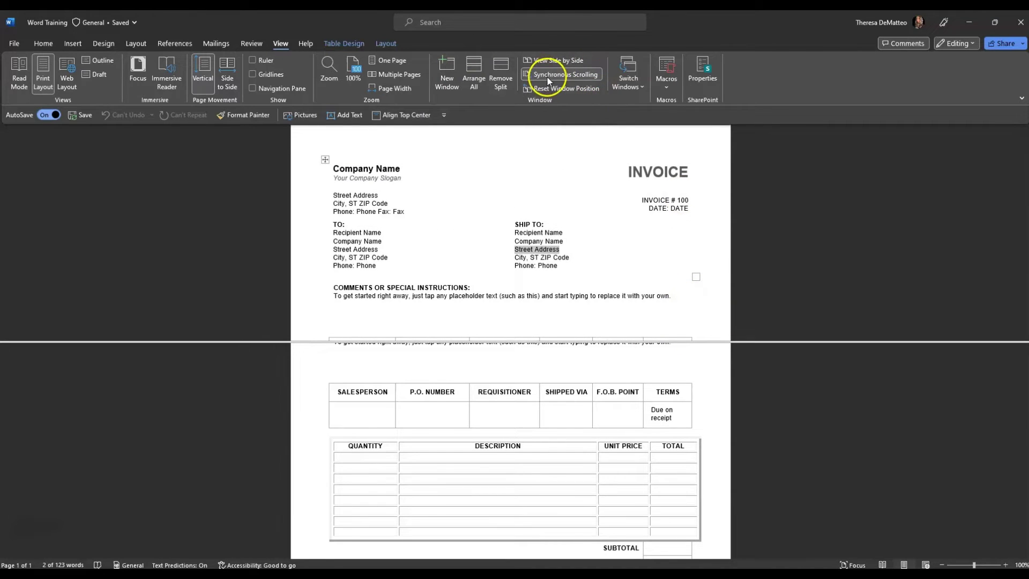
Remove the split from the invoice template window.
click(501, 77)
scroll(691, 326, up, 5)
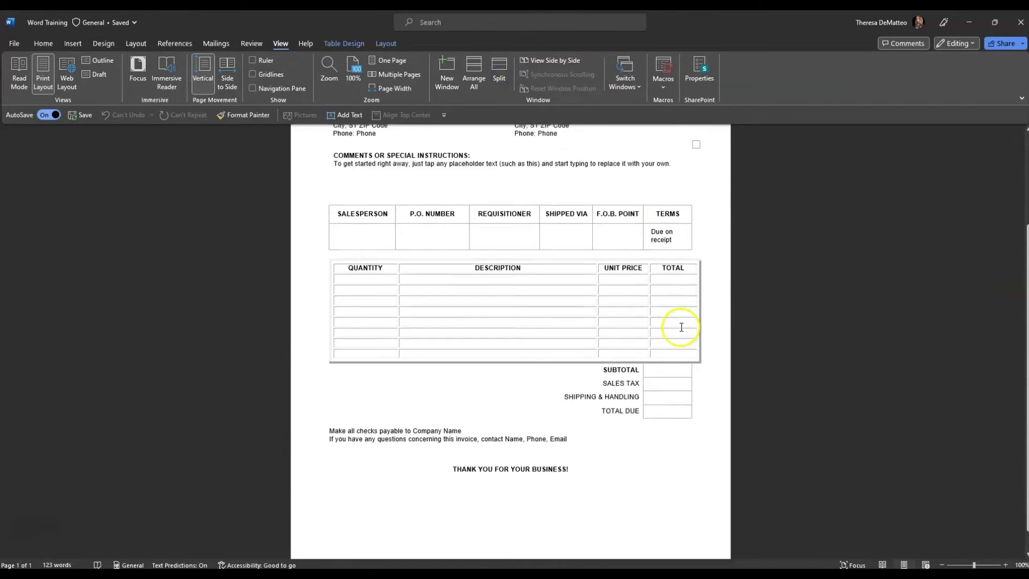
scroll(700, 325, down, 3)
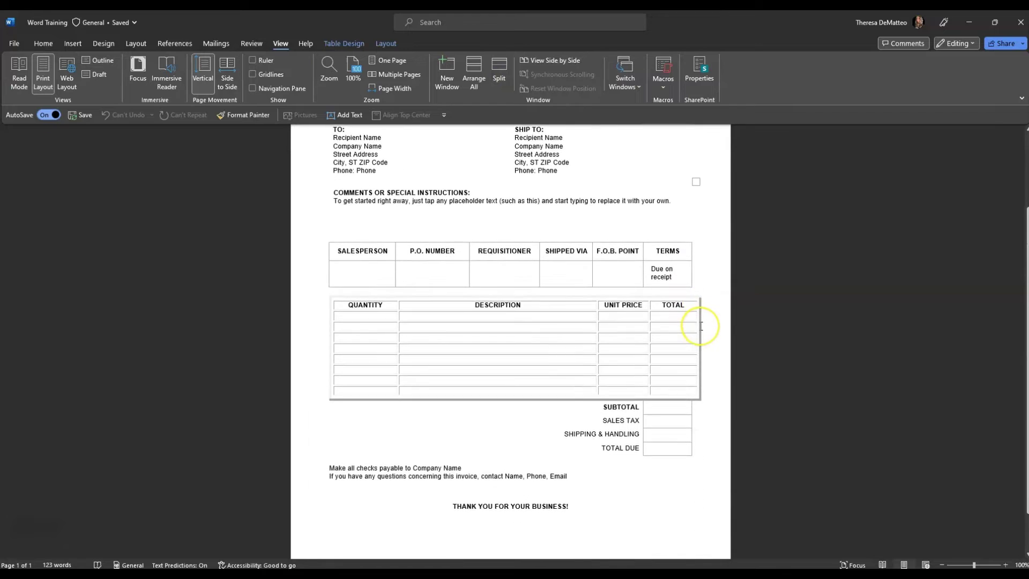
scroll(702, 323, up, 1)
scroll(703, 320, up, 1)
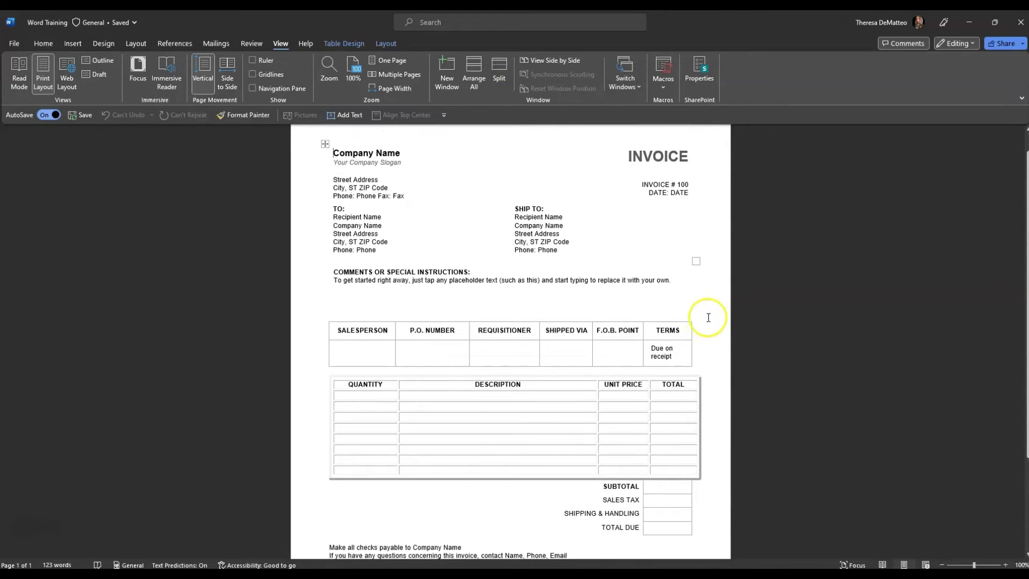
Switch to the Training invoice from the taskbar and remove its split too.
click(390, 547)
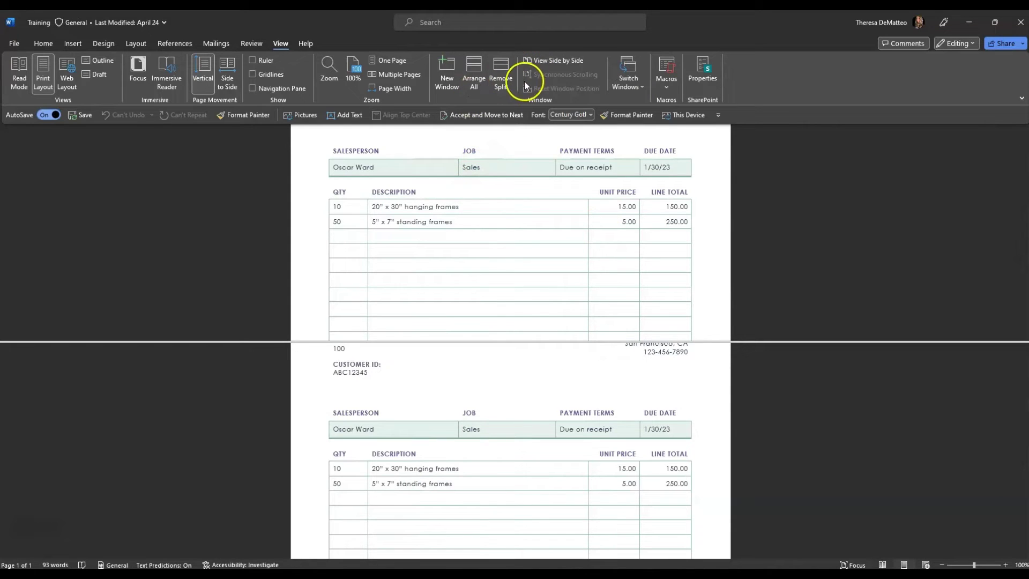
click(501, 75)
scroll(672, 328, up, 3)
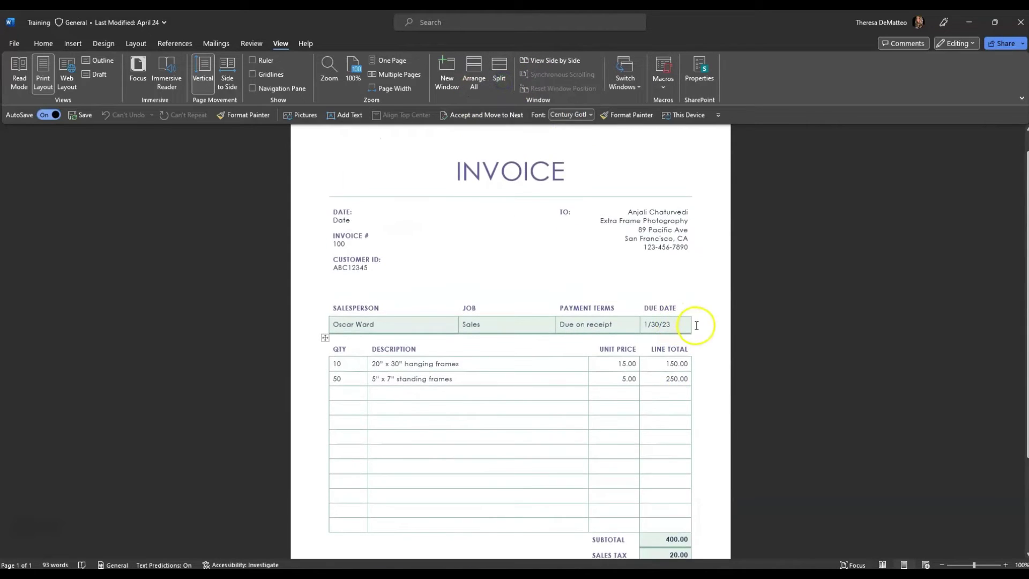
scroll(699, 322, down, 2)
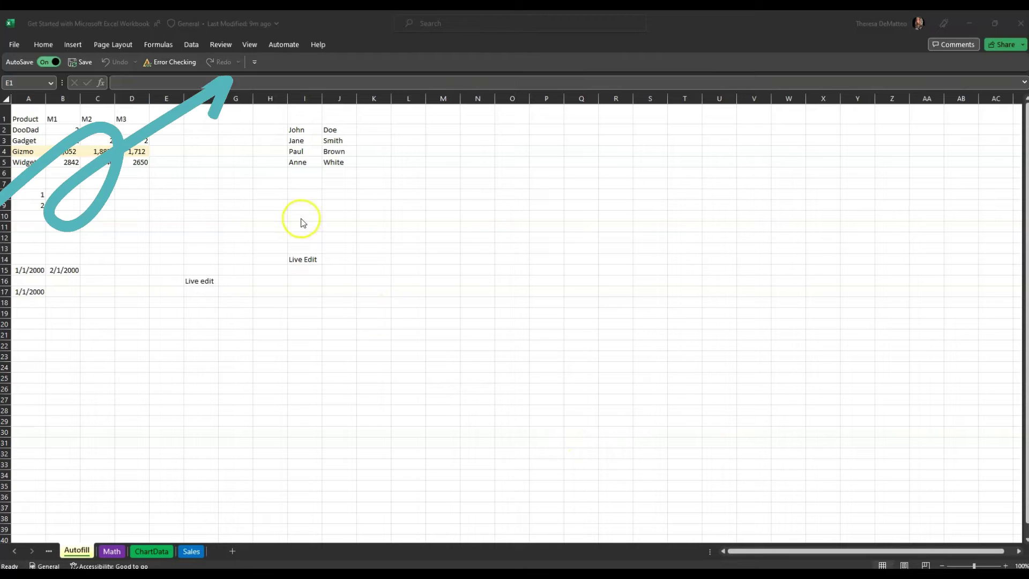
Open a New Window of the Get Started workbook and place both Autofill windows side by side.
click(249, 45)
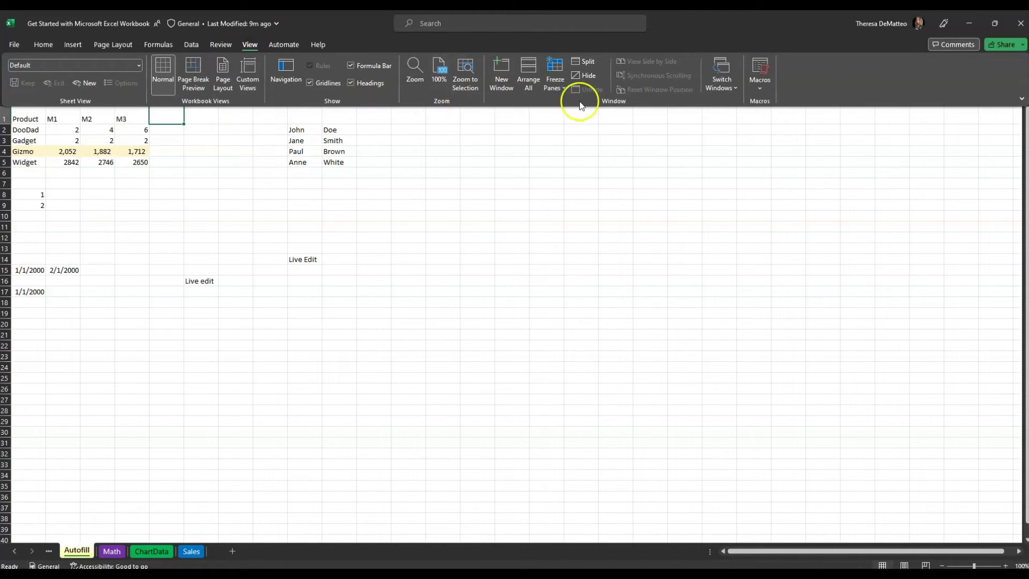
click(509, 75)
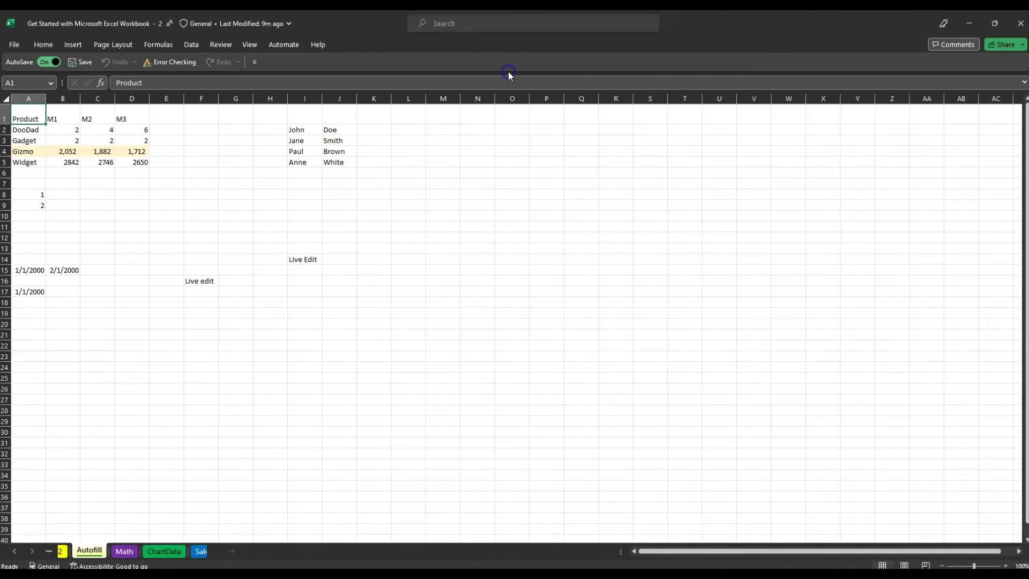
click(250, 46)
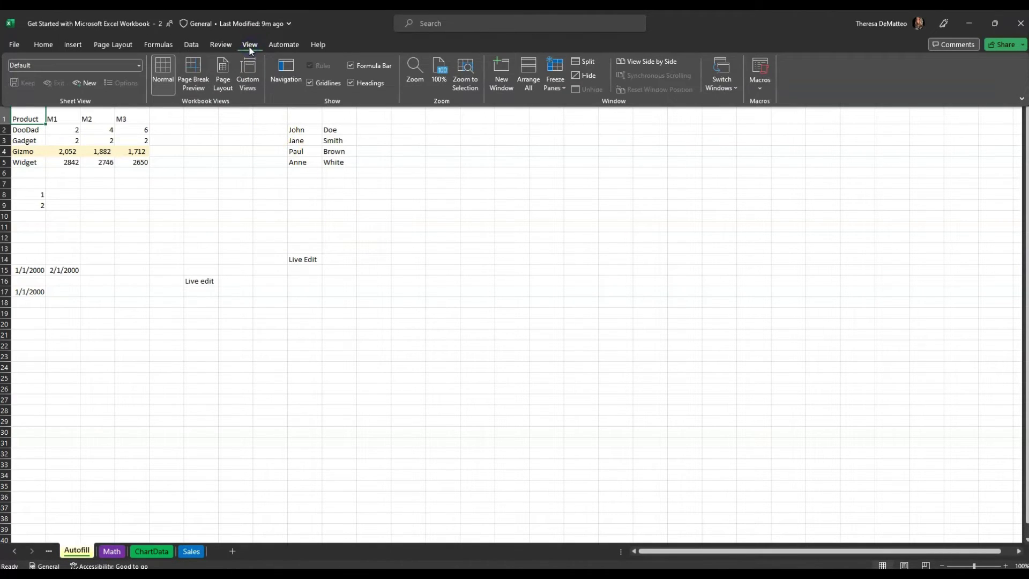
click(656, 63)
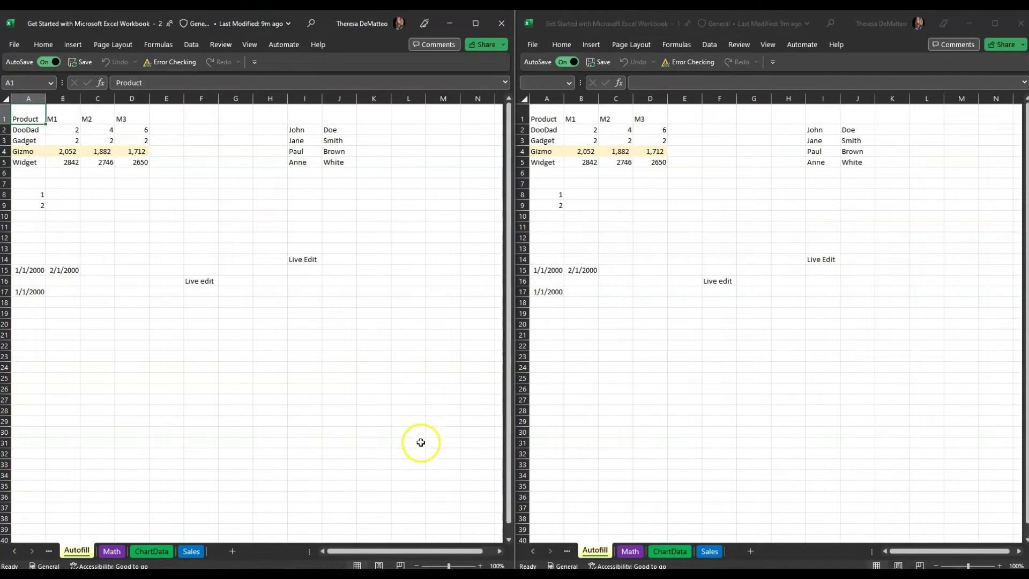
Switch the second window to the Math sheet and test scrolling across both windows.
click(636, 554)
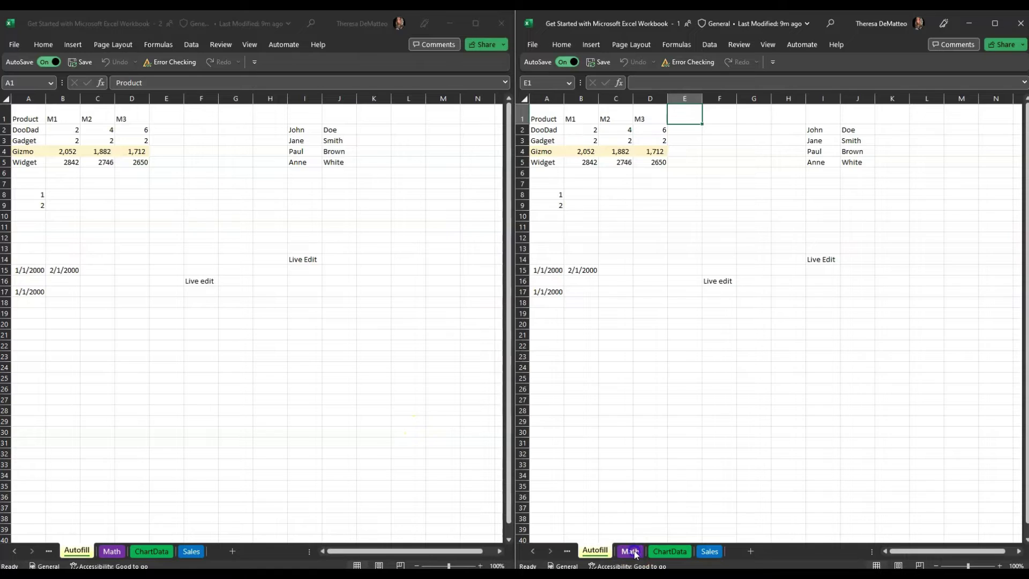
click(636, 554)
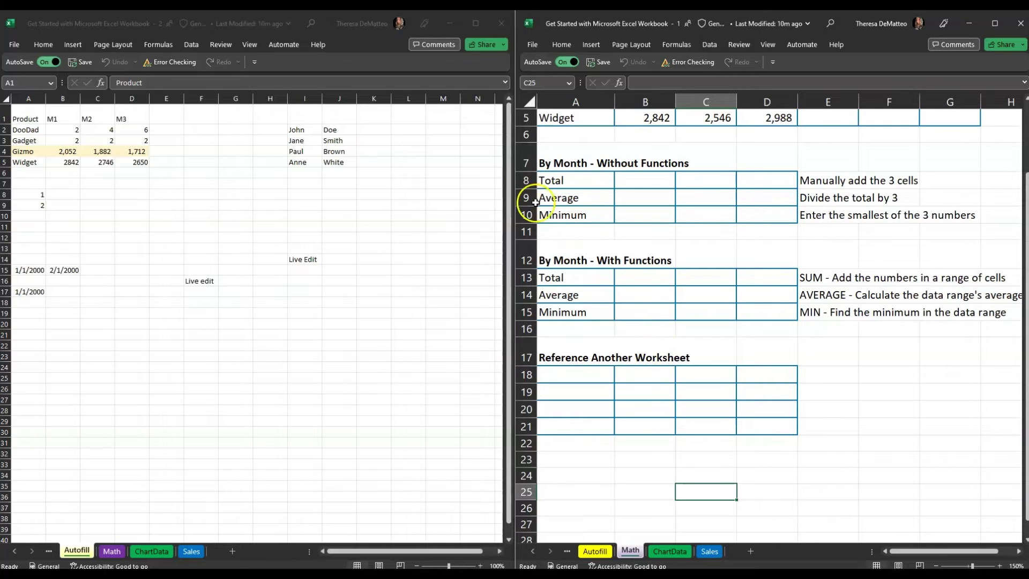
click(766, 43)
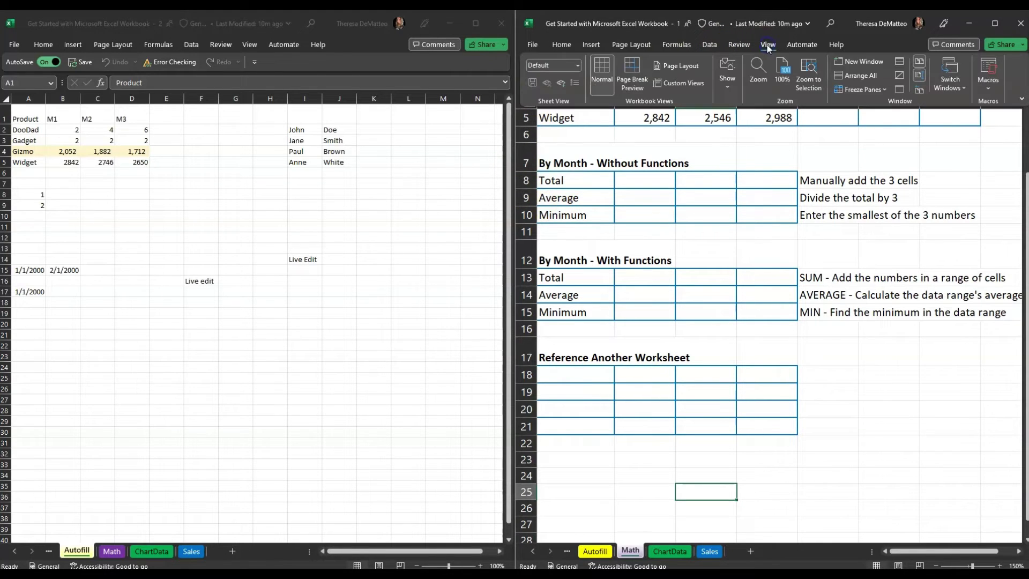
click(923, 76)
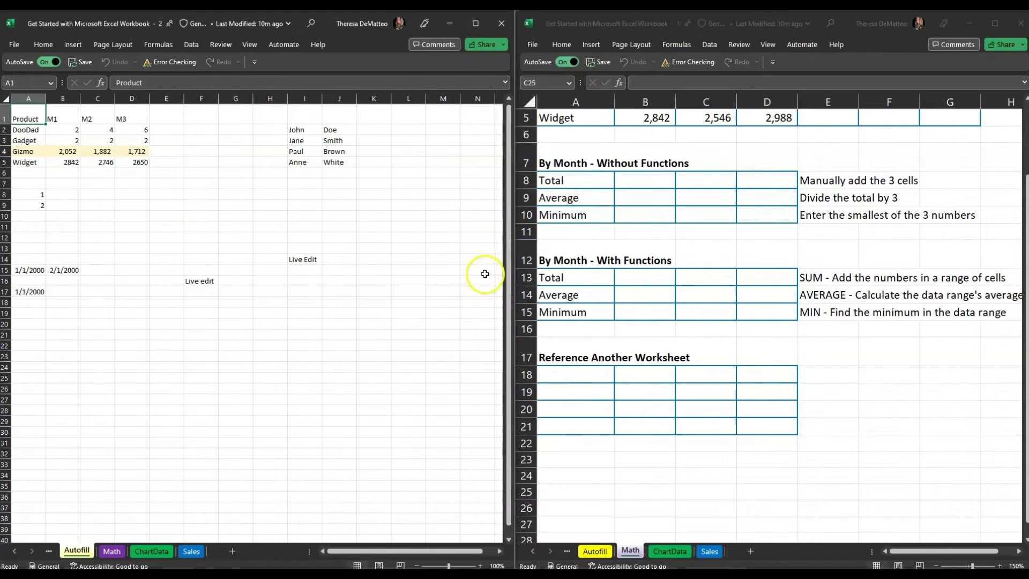
scroll(485, 275, down, 7)
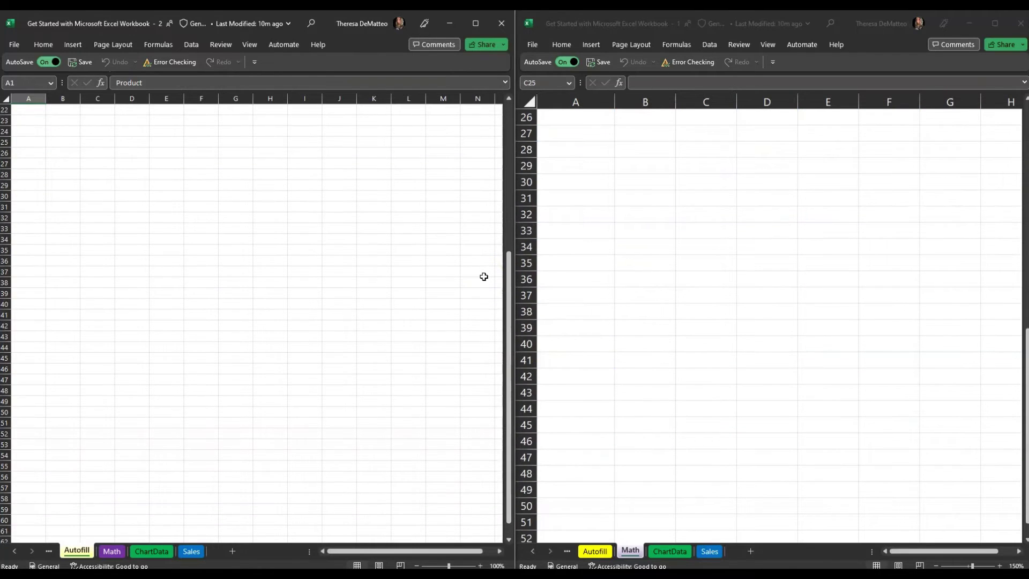
scroll(484, 277, up, 5)
scroll(485, 278, up, 2)
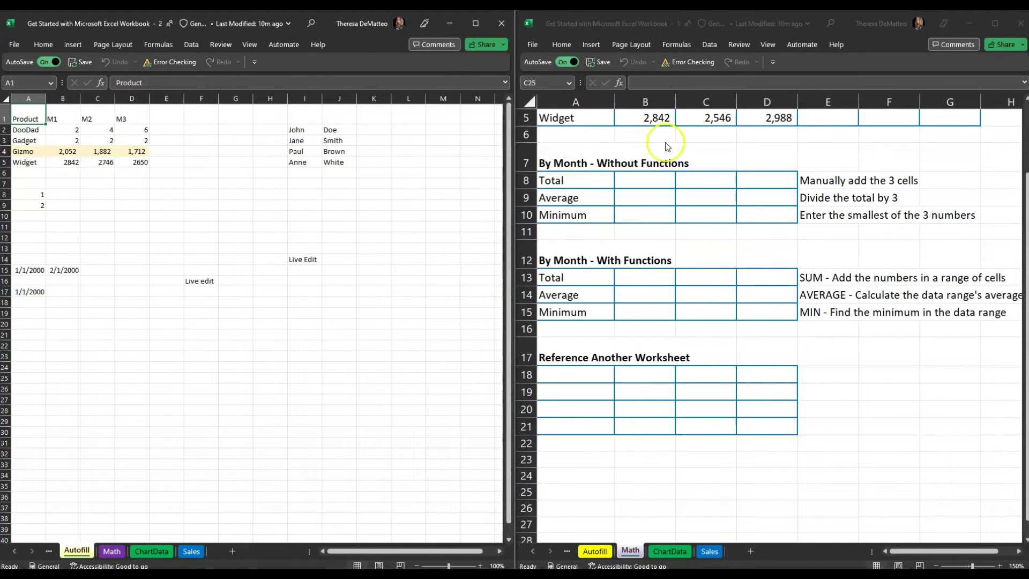
Turn off Synchronous Scrolling so the two windows scroll independently.
click(767, 46)
click(767, 45)
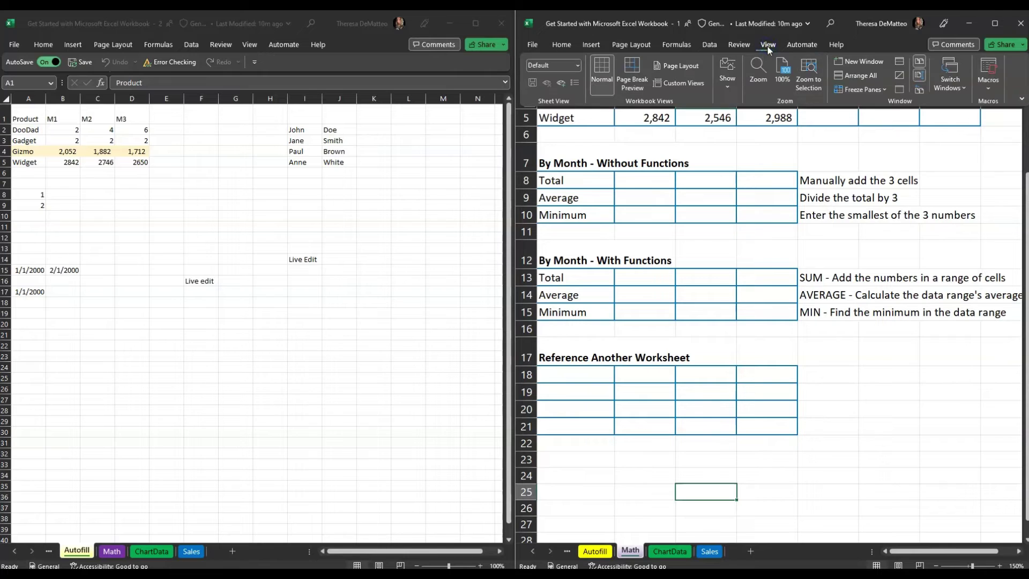
click(919, 76)
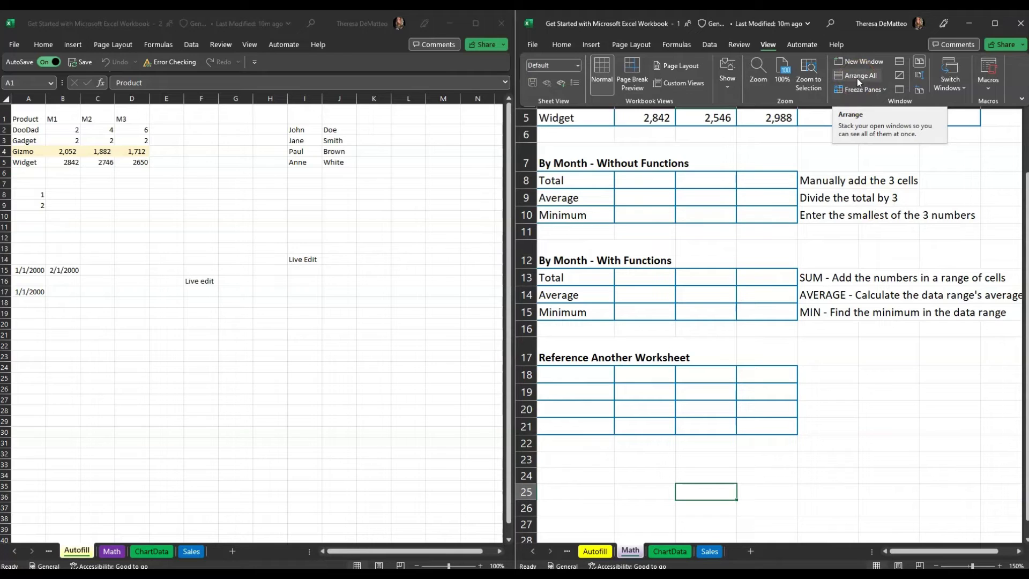
Arrange All windows Horizontal, limited to windows of the active workbook.
click(247, 46)
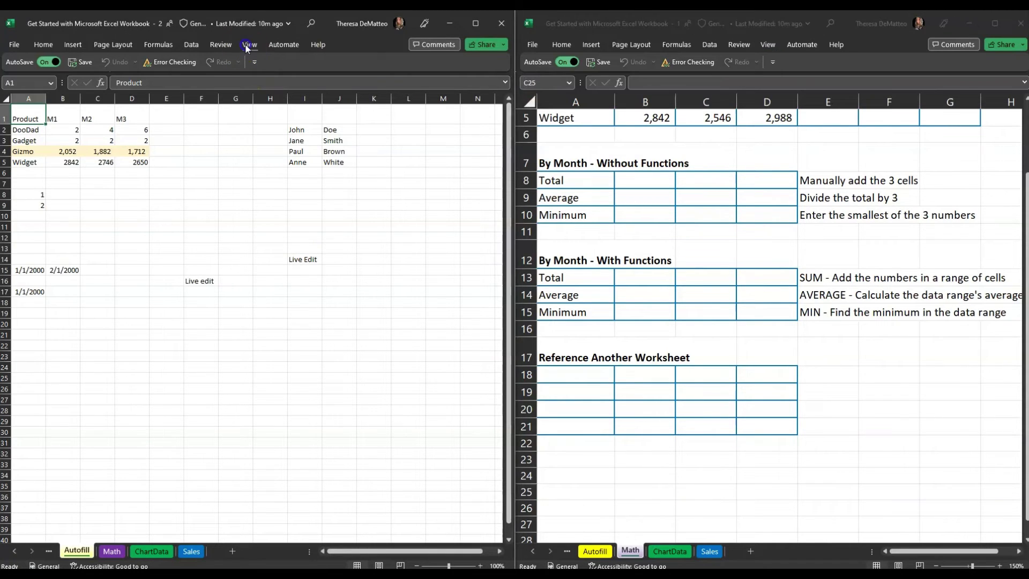
click(247, 46)
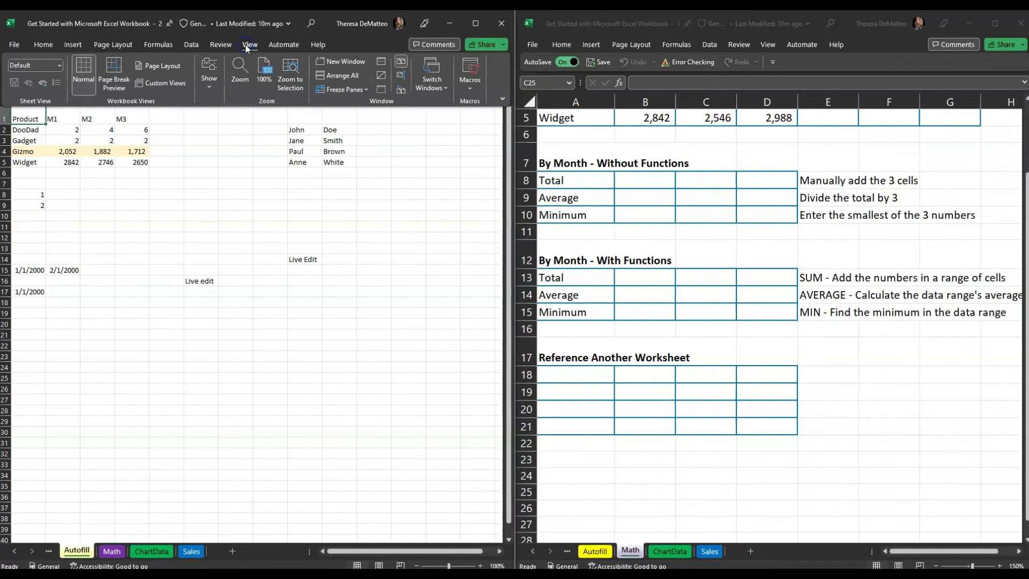
click(339, 77)
click(481, 290)
click(475, 276)
click(470, 309)
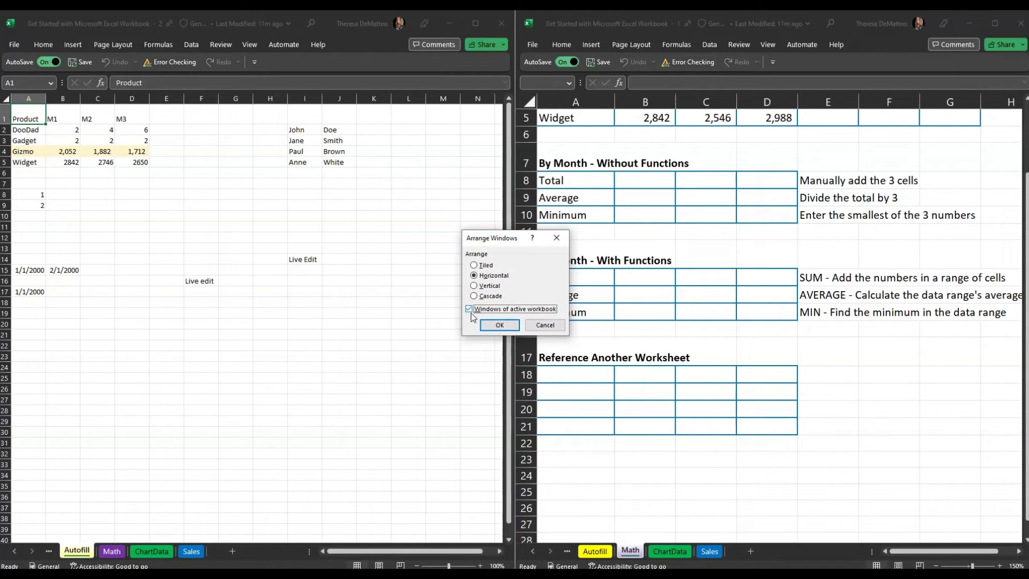
click(500, 327)
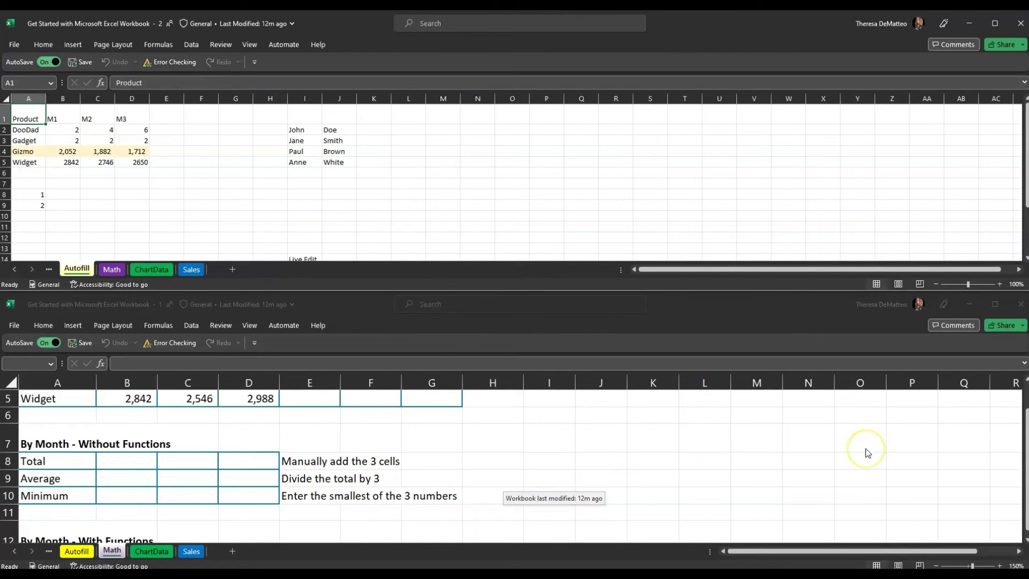
From Training Data, Arrange All Horizontal with Windows of active workbook unticked.
key(alt+Tab)
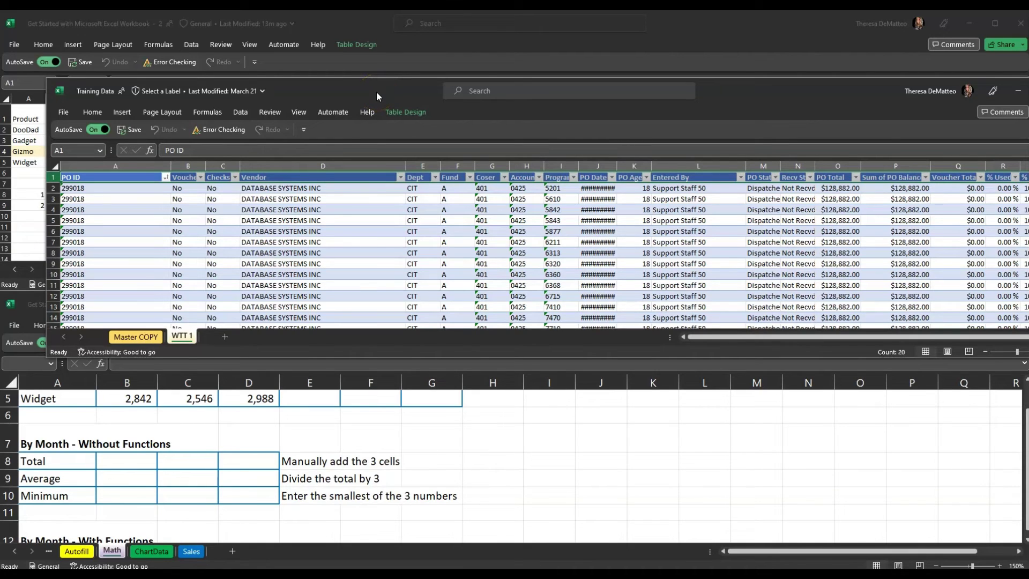
click(299, 113)
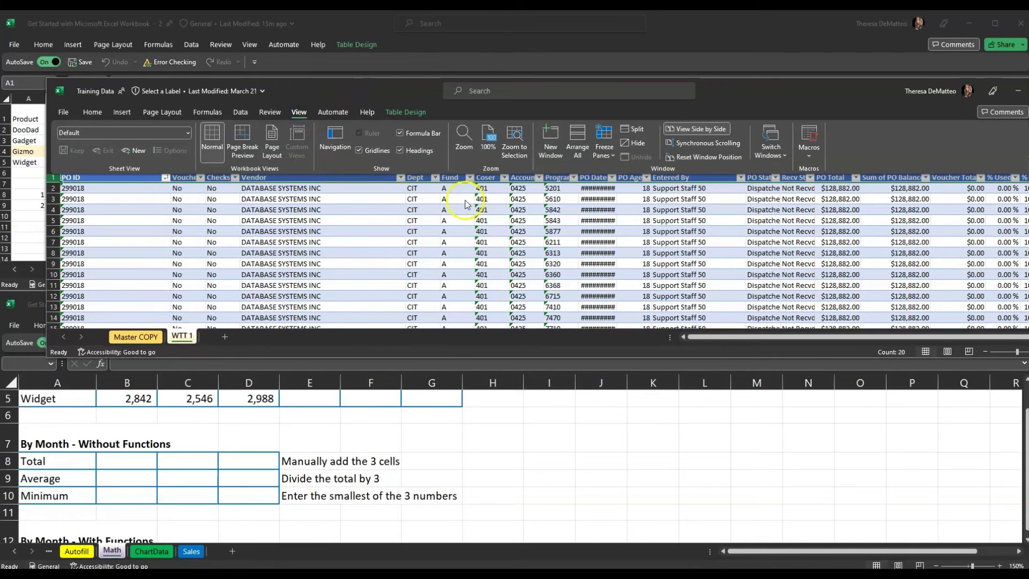
click(580, 141)
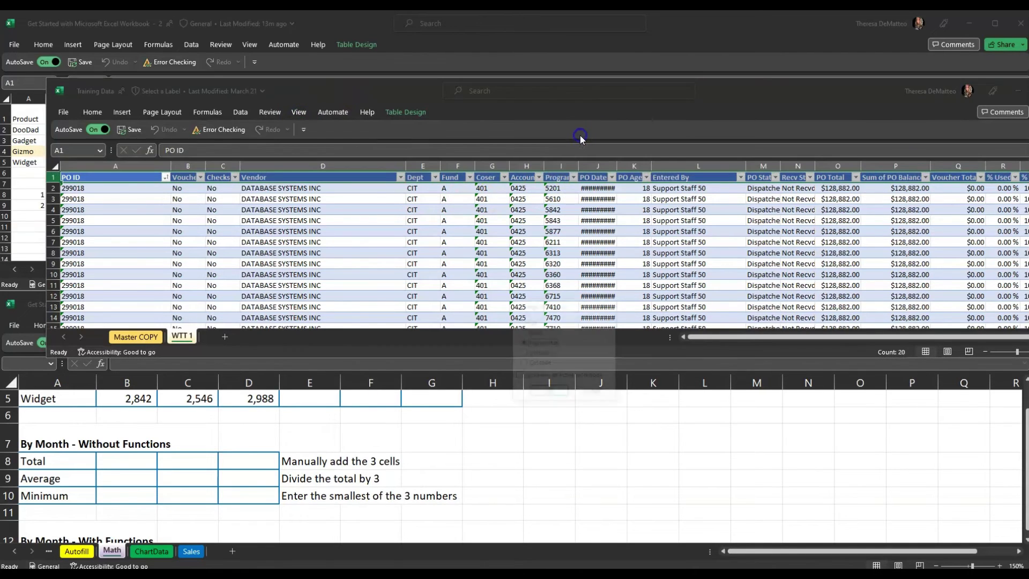
click(518, 377)
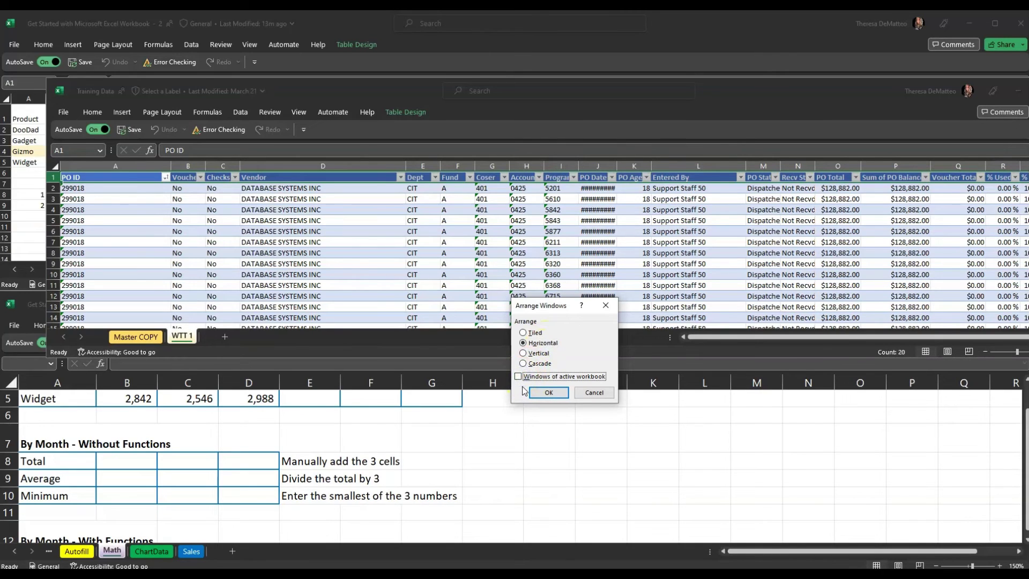
click(571, 374)
click(549, 392)
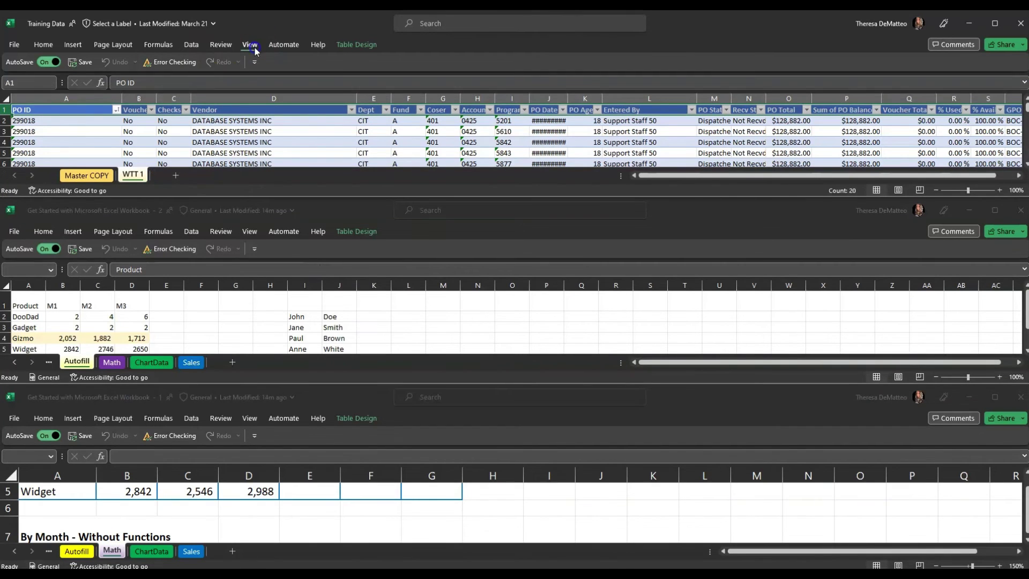
Arrange All three windows Vertical as side-by-side columns.
click(250, 45)
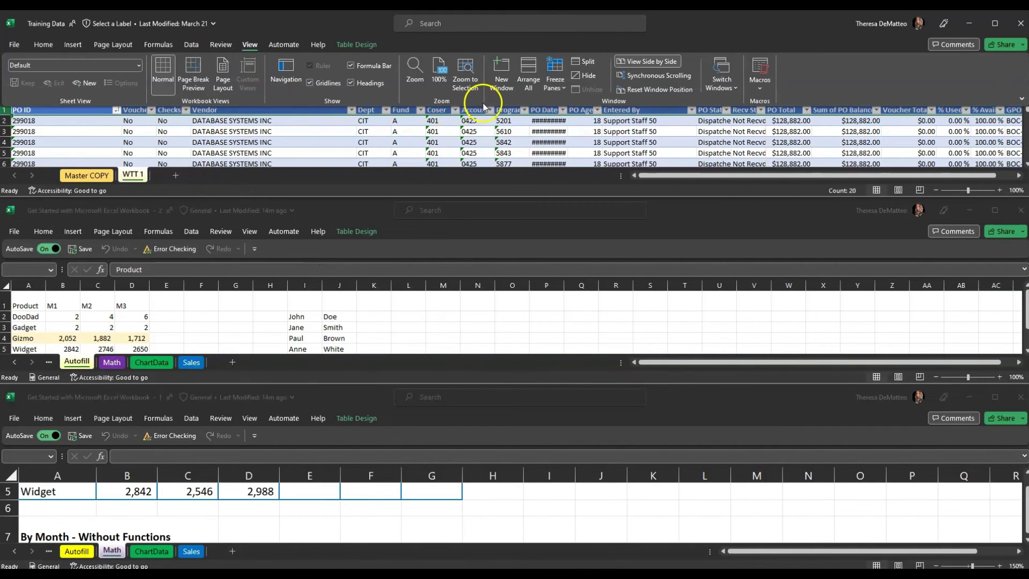
click(527, 76)
click(475, 286)
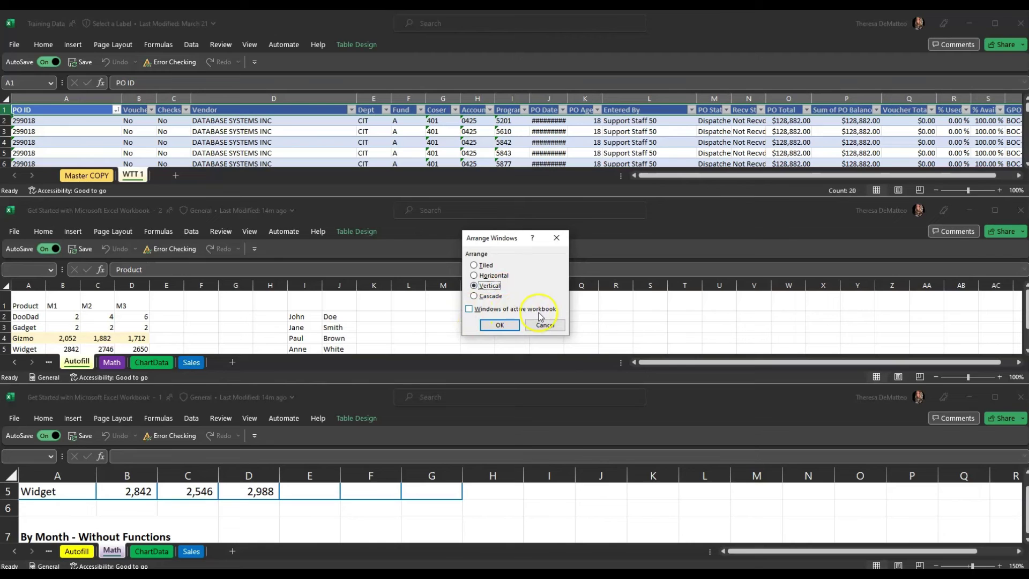
click(500, 325)
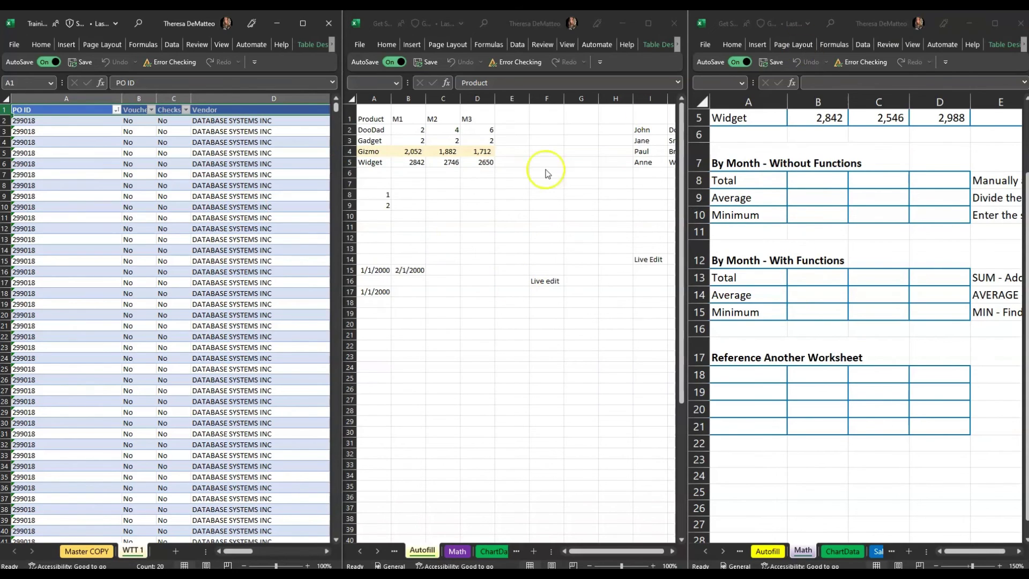
Turn off View Side by Side from the left window's Window group.
click(219, 46)
click(207, 87)
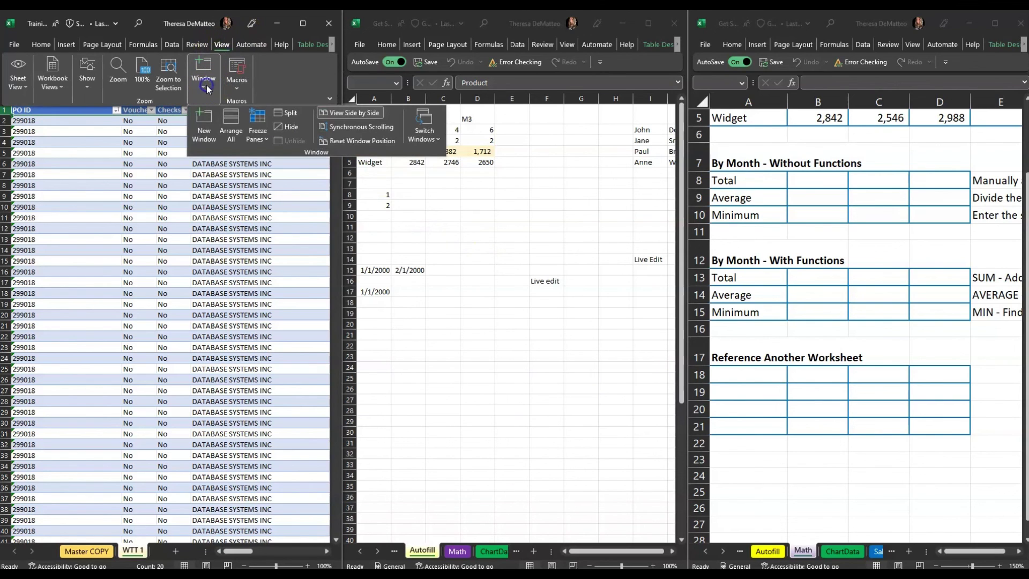
click(362, 115)
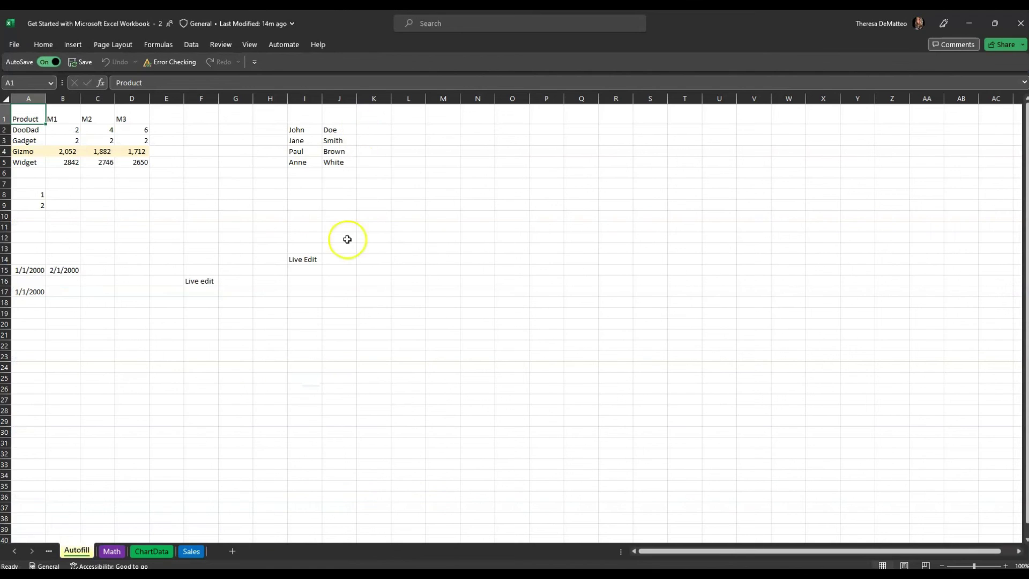